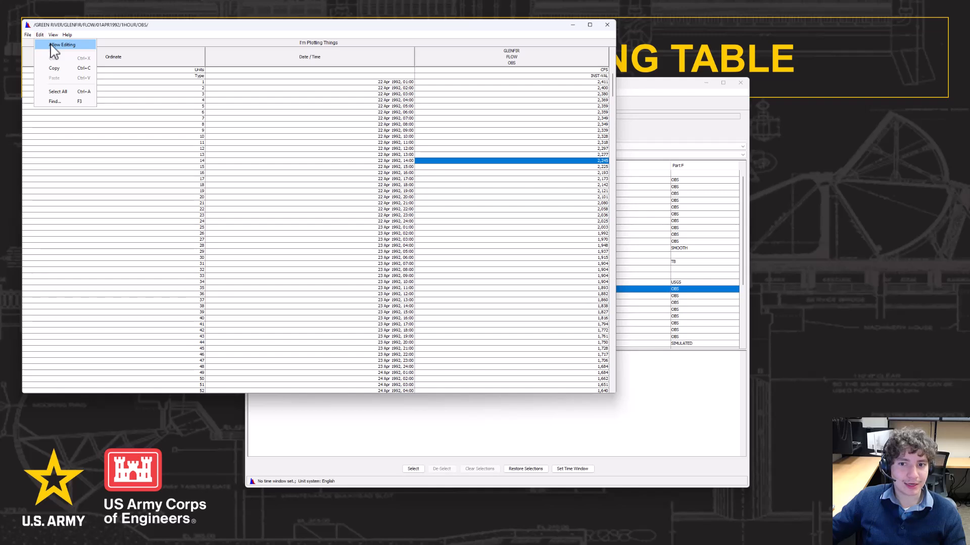
Enter a trial flow value in row 14, then close the table without saving the change
{"action": "double_click", "coordinate": [598, 160]}
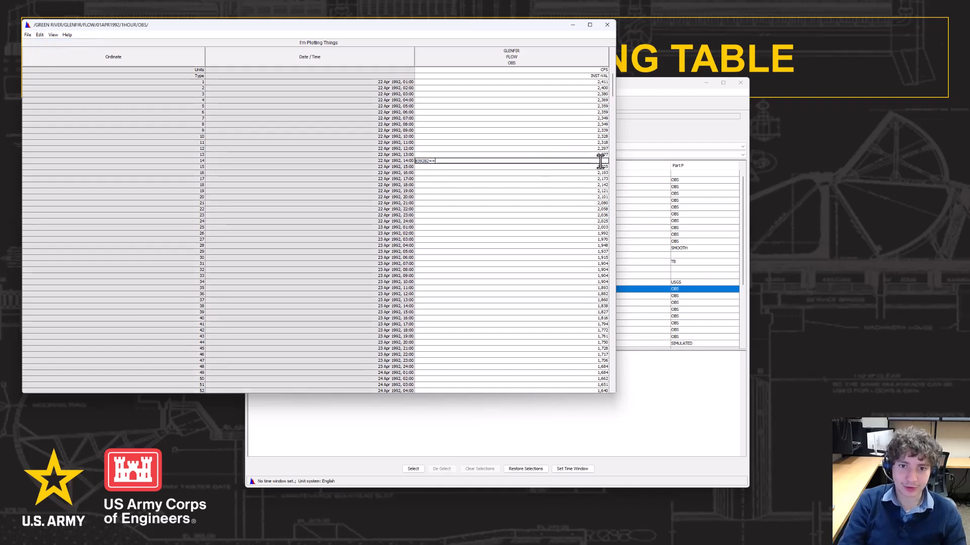
{"action": "key", "text": "Return"}
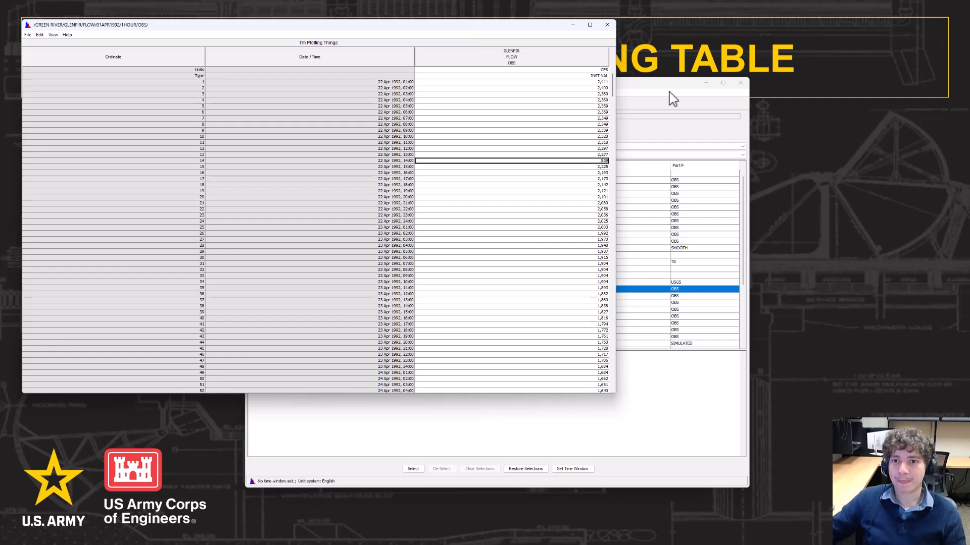
{"action": "left_click", "coordinate": [607, 24]}
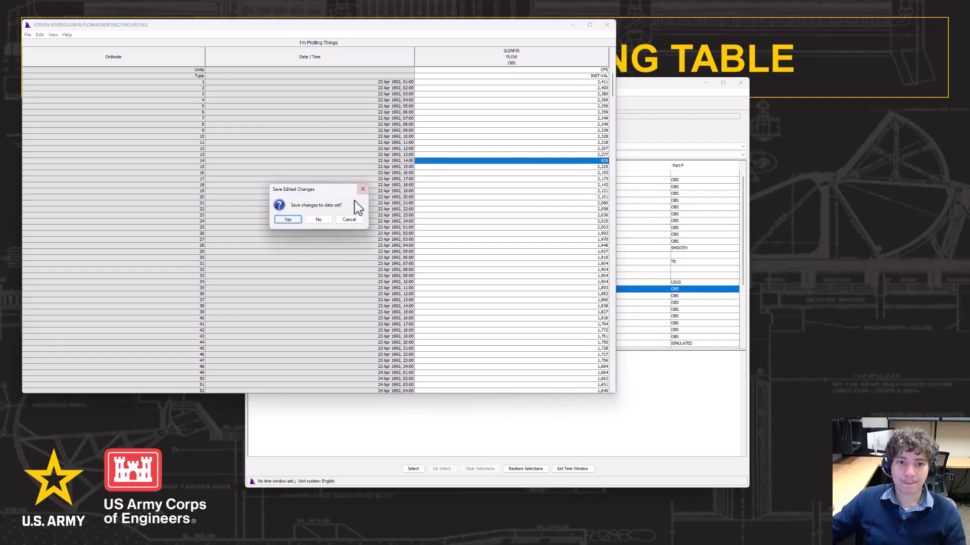
{"action": "left_click", "coordinate": [317, 220]}
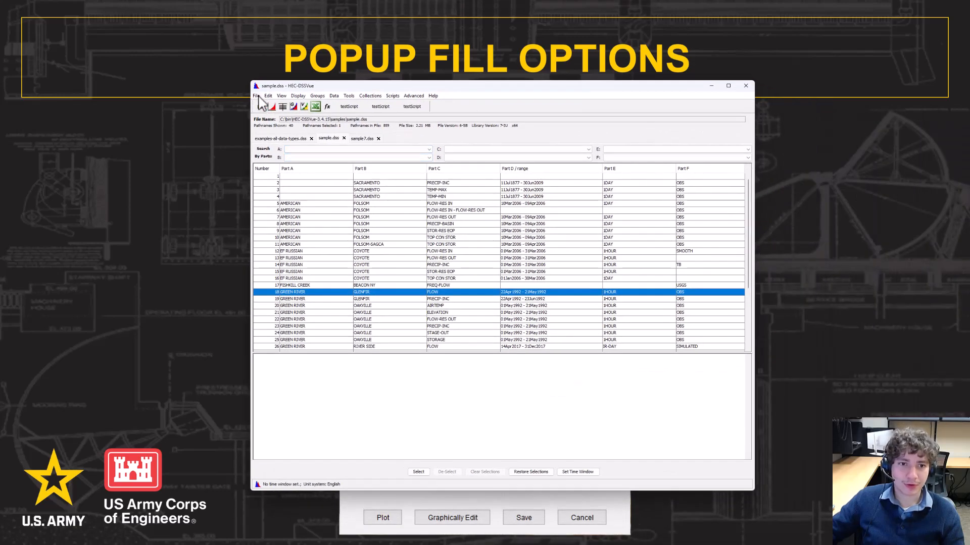
Open the GLENFIR flow record as an editable table with Tabular Edit
{"action": "left_click", "coordinate": [268, 96]}
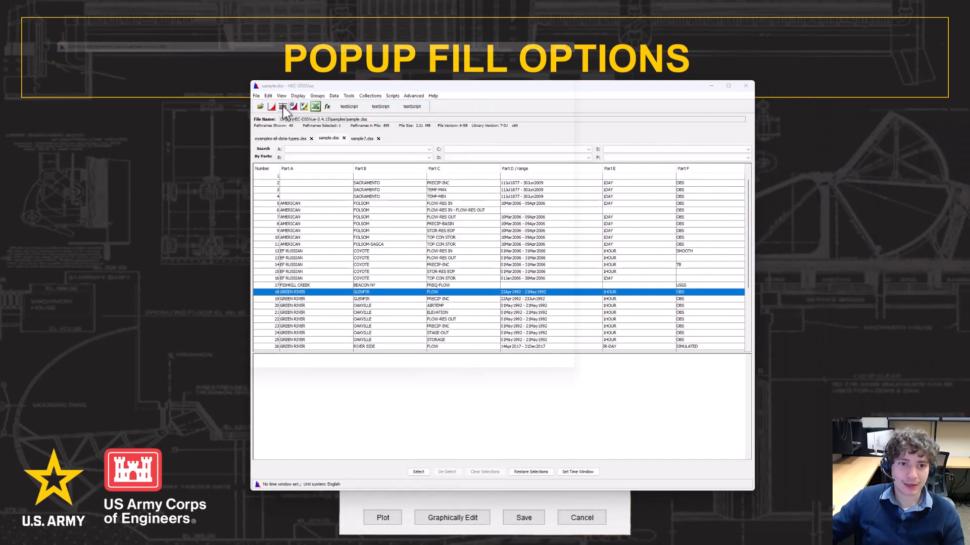
{"action": "left_click", "coordinate": [286, 106]}
{"action": "left_click_drag", "start_coordinate": [414, 30], "coordinate": [545, 52]}
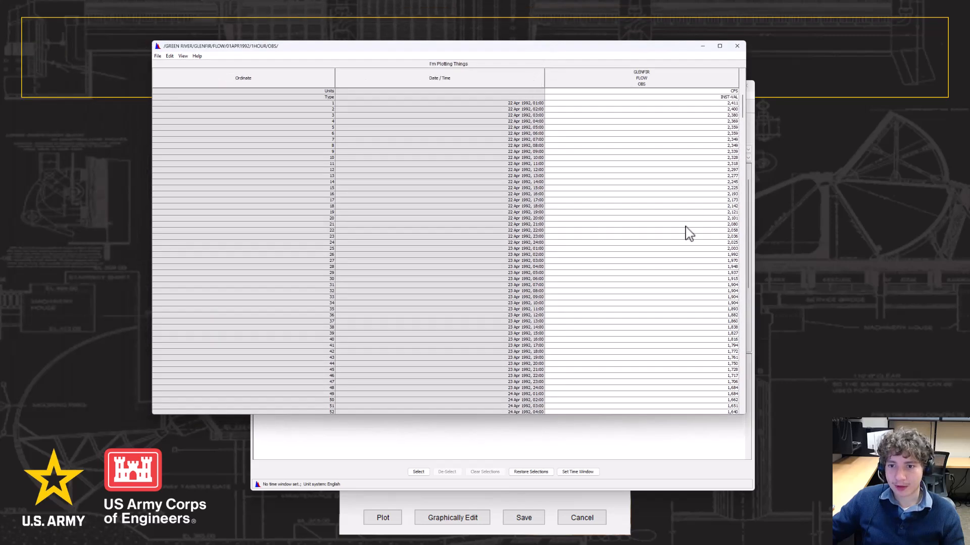
{"action": "double_click", "coordinate": [617, 178]}
{"action": "left_click", "coordinate": [612, 178]}
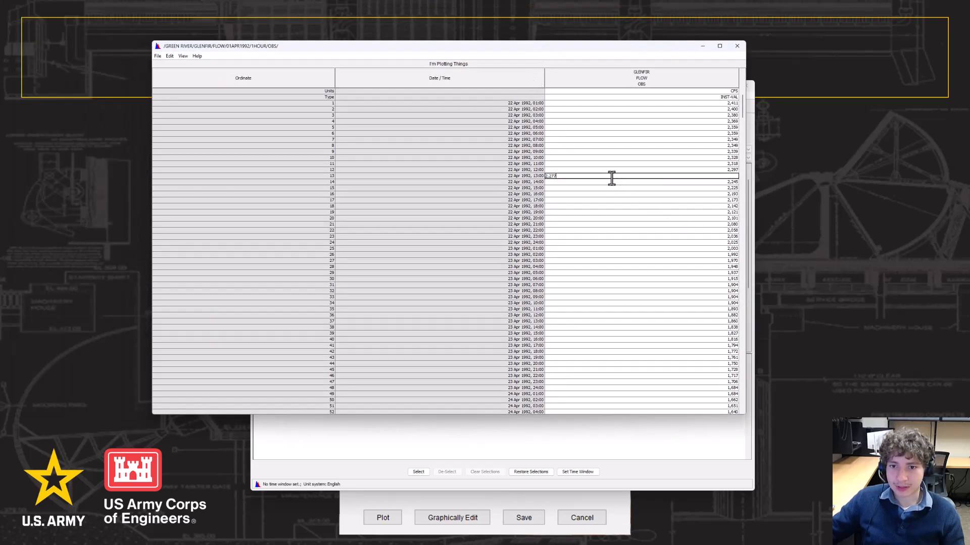
Select flow rows 11–28 and apply a Linear Fill between the end values
{"action": "left_click_drag", "start_coordinate": [616, 164], "coordinate": [660, 274]}
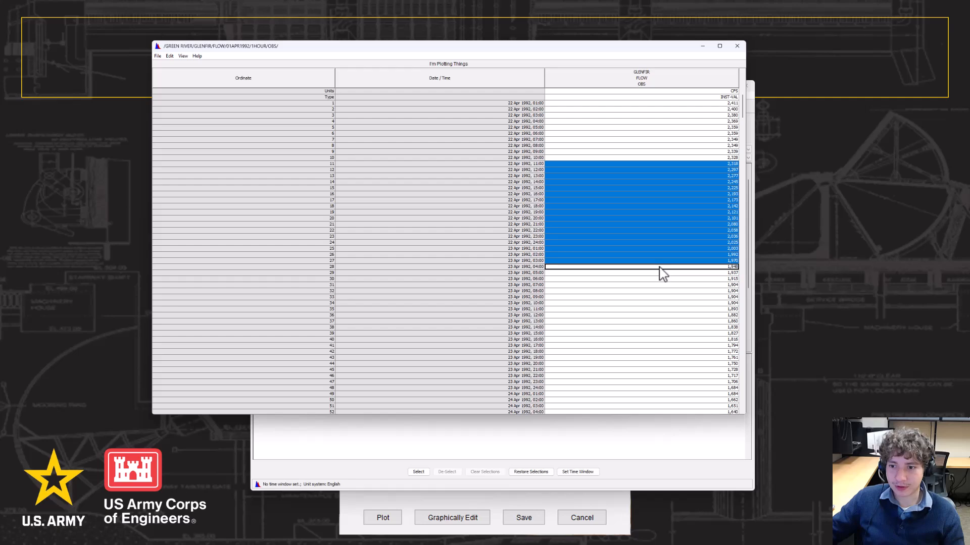
{"action": "right_click", "coordinate": [689, 198]}
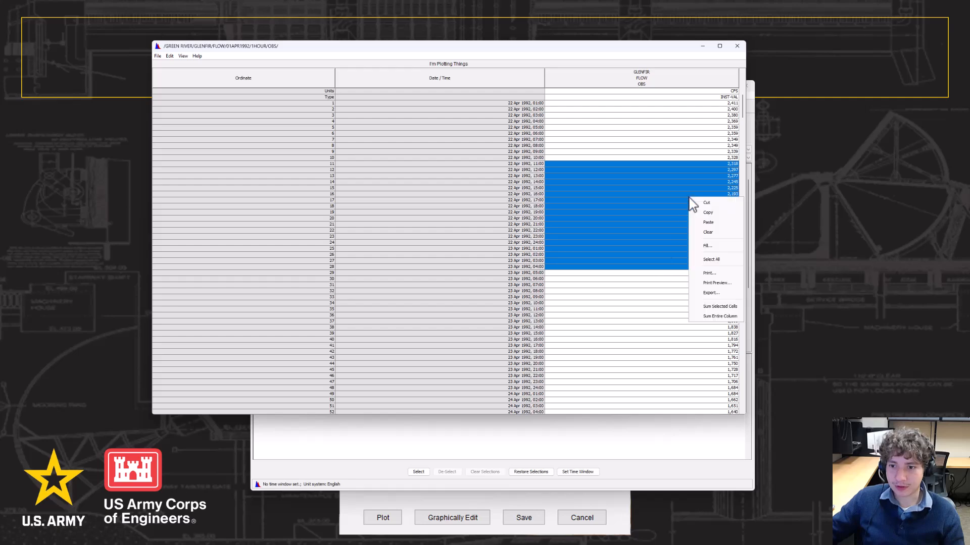
{"action": "left_click", "coordinate": [710, 246]}
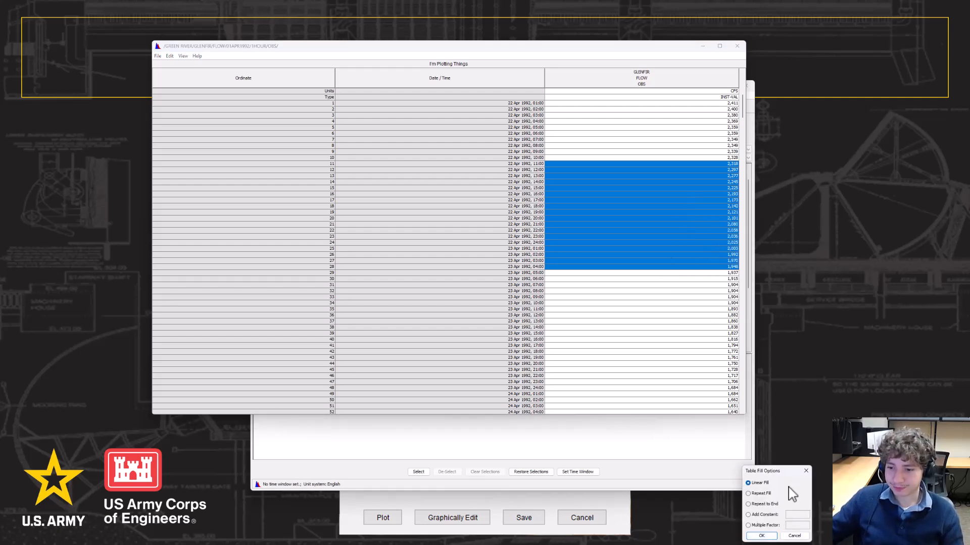
{"action": "left_click_drag", "start_coordinate": [787, 477], "coordinate": [522, 182]}
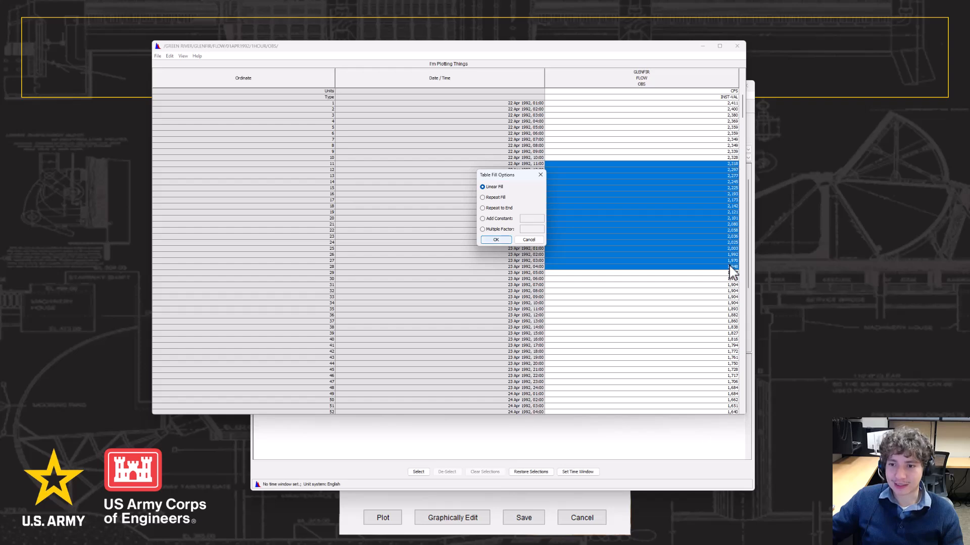
{"action": "left_click", "coordinate": [497, 240]}
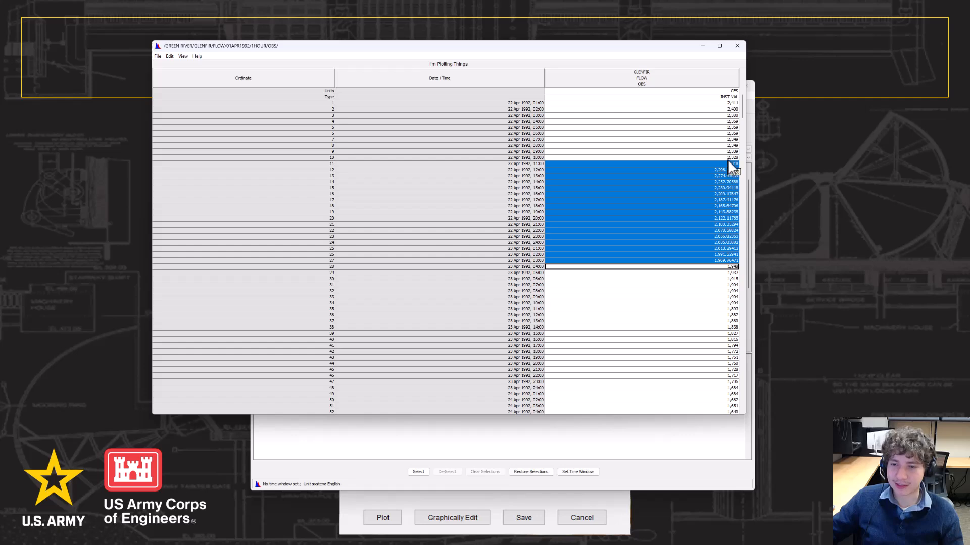
Fill the selected flow rows with the repeated first value 2,318
{"action": "right_click", "coordinate": [681, 195]}
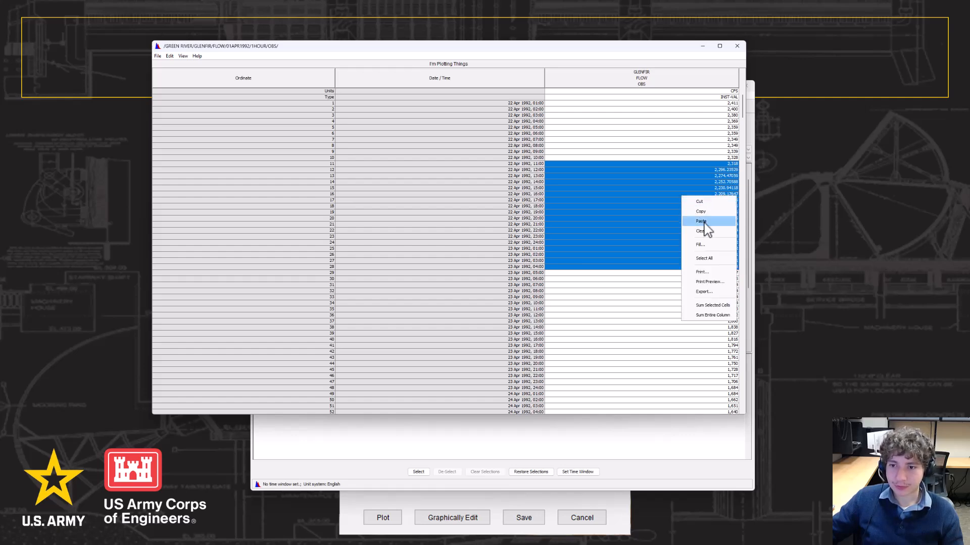
{"action": "left_click", "coordinate": [711, 247]}
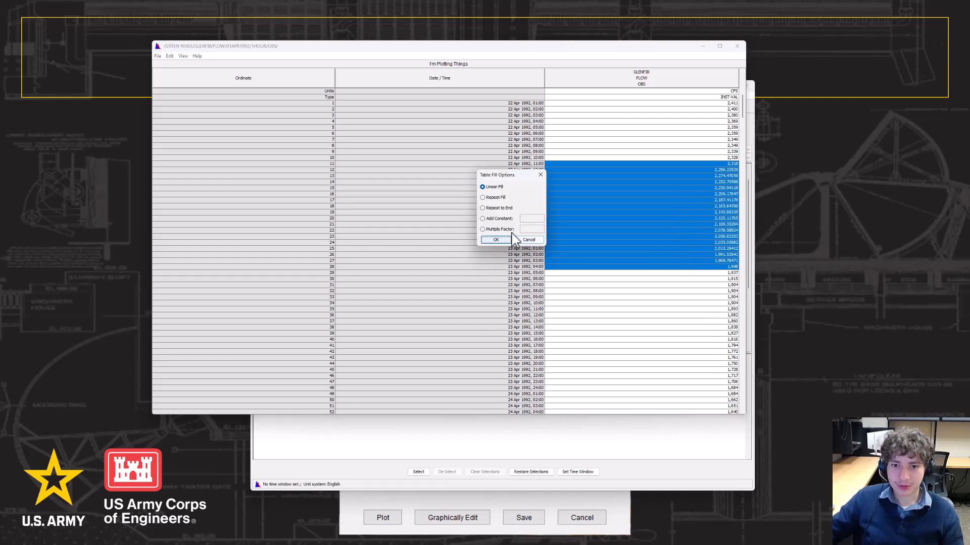
{"action": "left_click", "coordinate": [483, 198]}
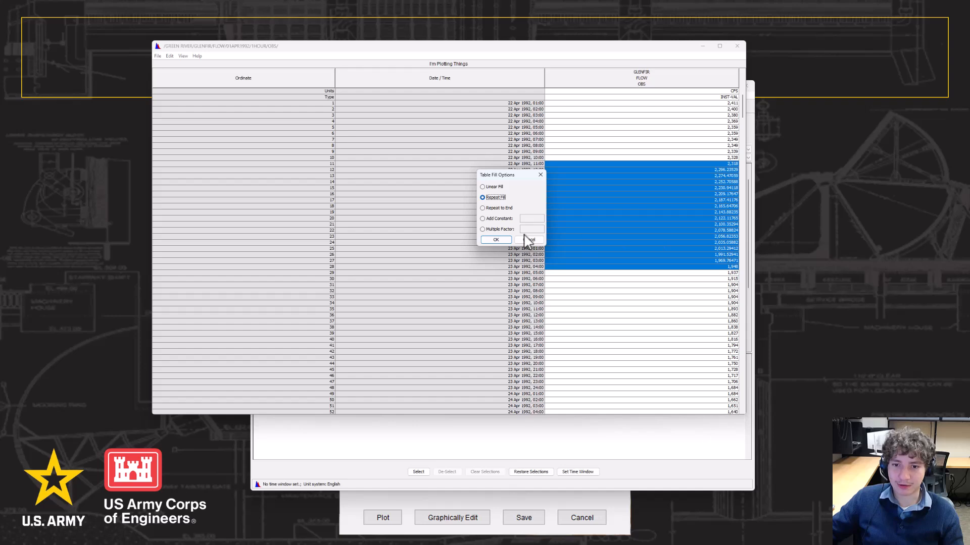
{"action": "left_click", "coordinate": [505, 240]}
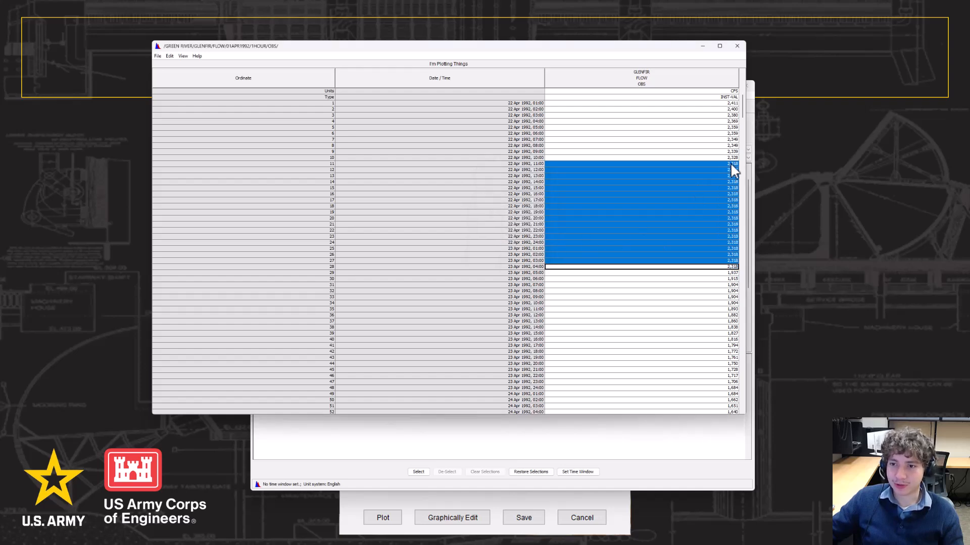
Add a constant of 10 to every selected flow value
{"action": "right_click", "coordinate": [698, 187]}
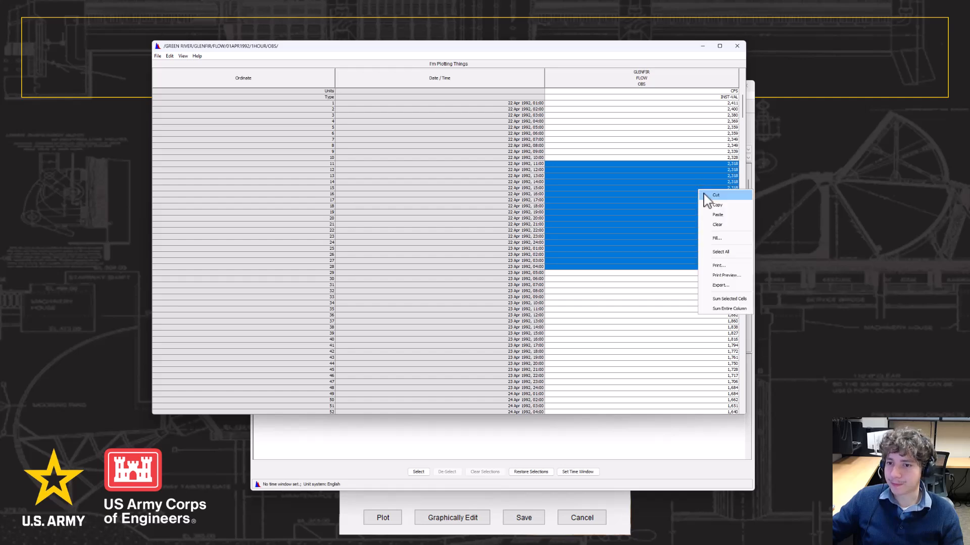
{"action": "left_click", "coordinate": [725, 237]}
{"action": "left_click", "coordinate": [483, 209]}
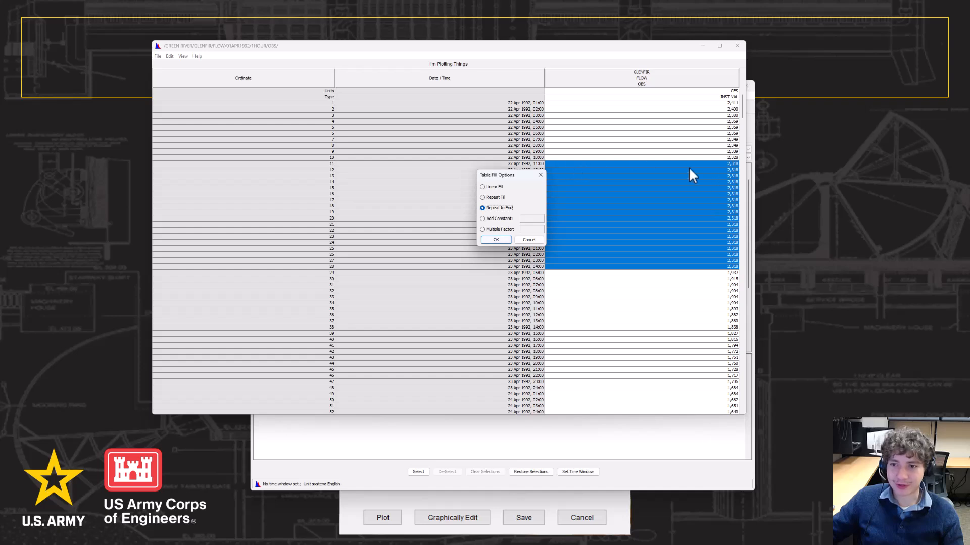
{"action": "left_click", "coordinate": [484, 218]}
{"action": "left_click", "coordinate": [526, 219]}
{"action": "type", "text": "10"}
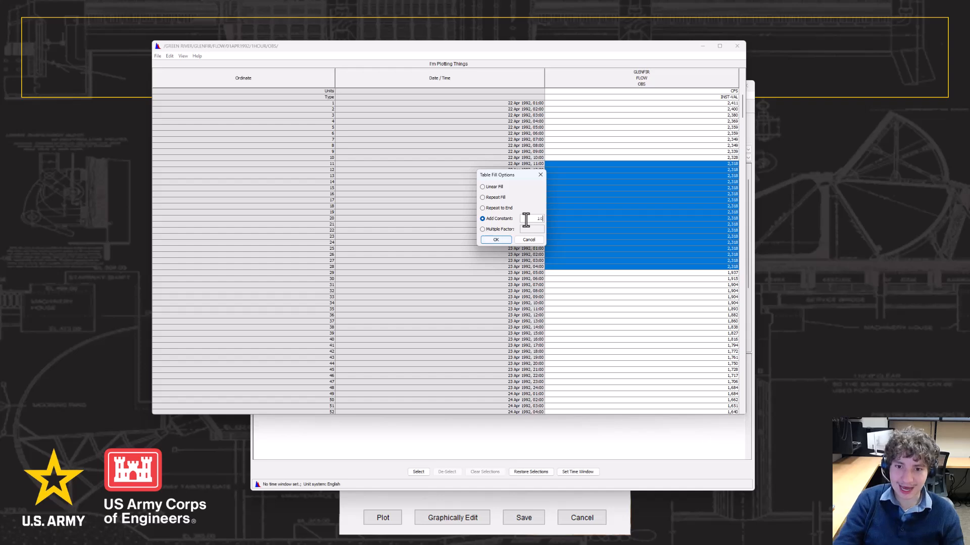
{"action": "left_click", "coordinate": [496, 239]}
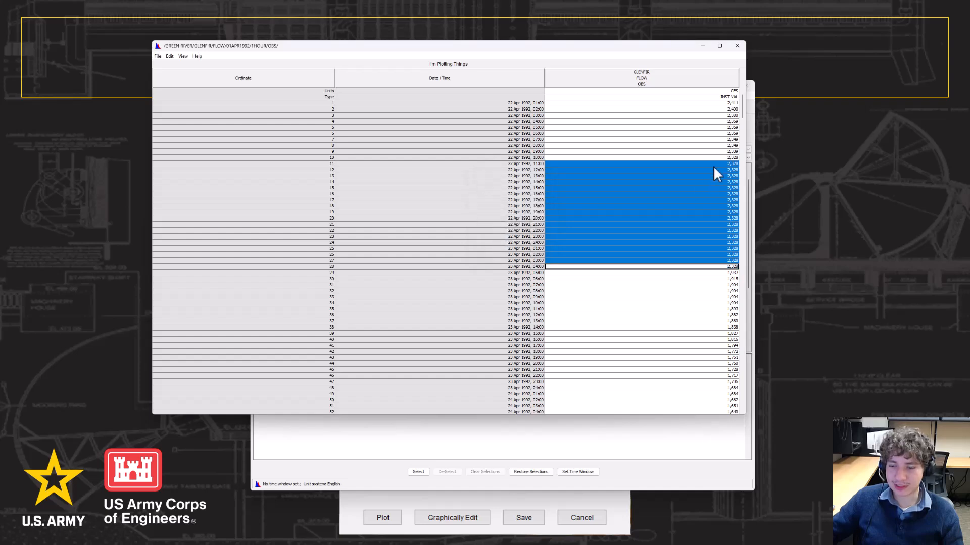
Multiply the selected flow values by a factor of 2
{"action": "right_click", "coordinate": [706, 190]}
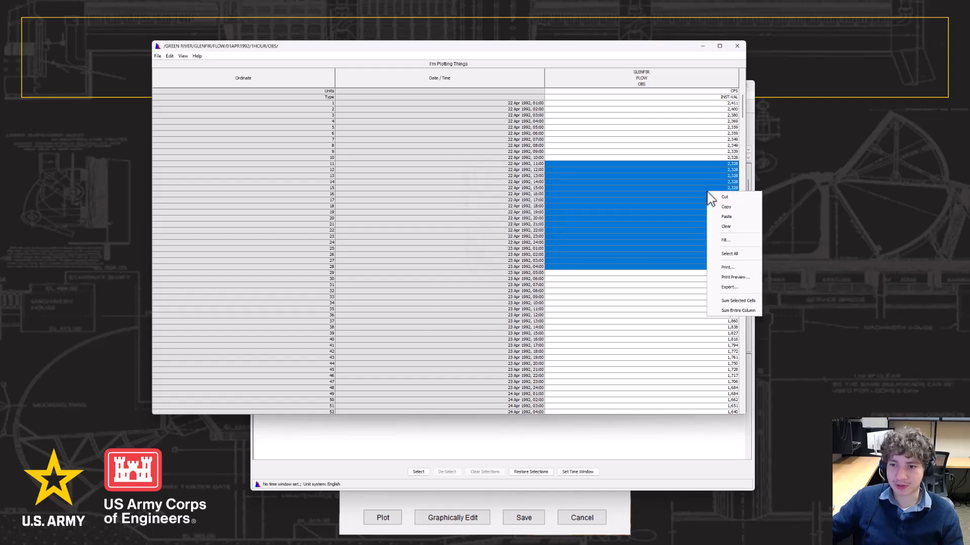
{"action": "left_click", "coordinate": [731, 243]}
{"action": "left_click", "coordinate": [482, 229]}
{"action": "left_click", "coordinate": [531, 230]}
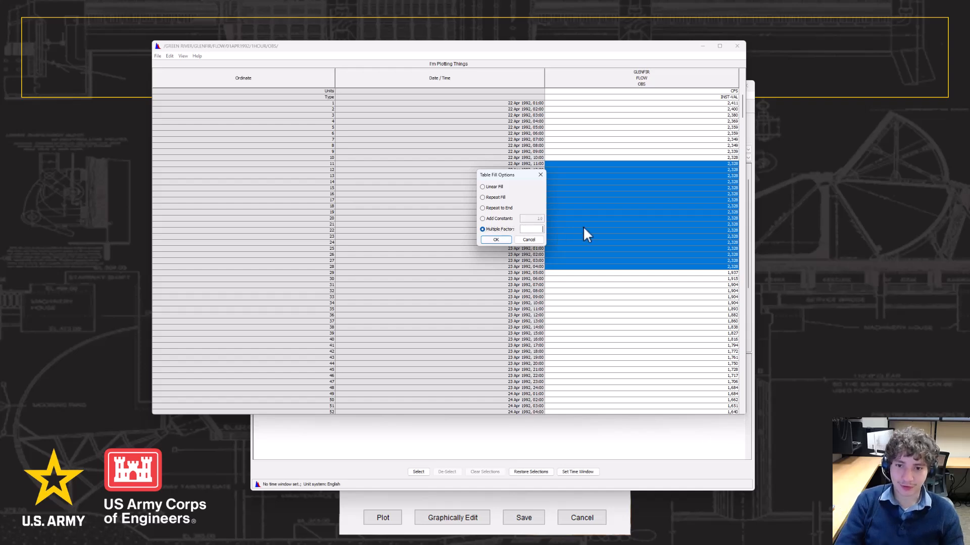
{"action": "type", "text": "2"}
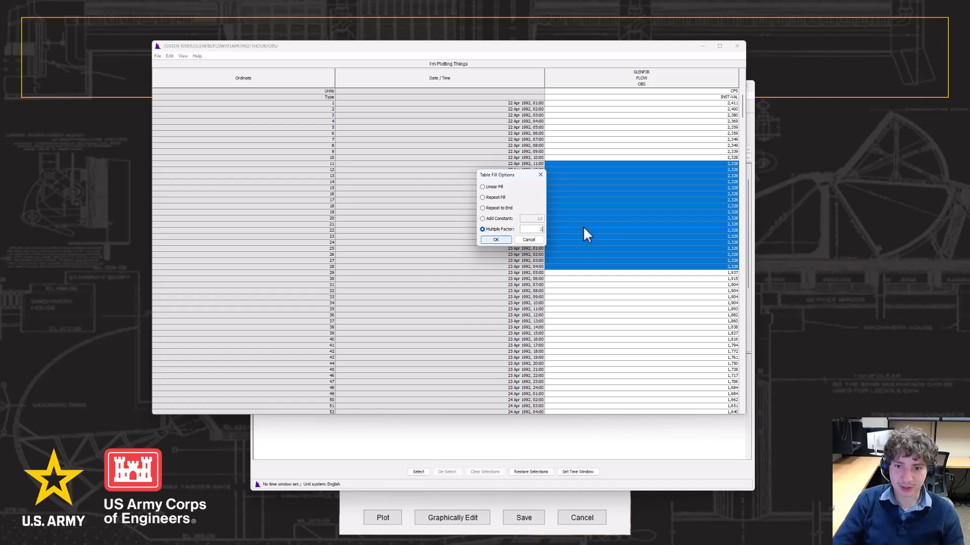
{"action": "left_click", "coordinate": [496, 240]}
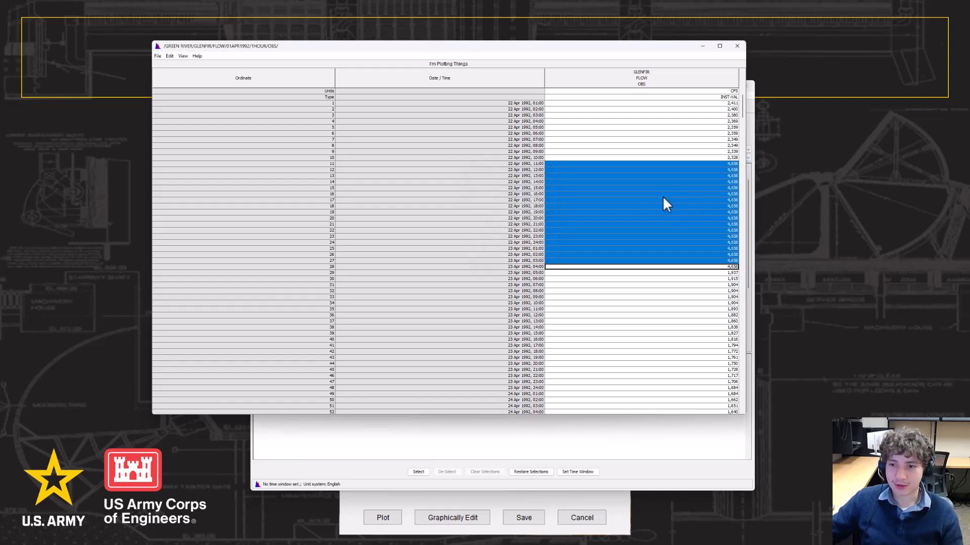
{"action": "left_click_drag", "start_coordinate": [645, 48], "coordinate": [969, 73]}
{"action": "left_click", "coordinate": [713, 88]}
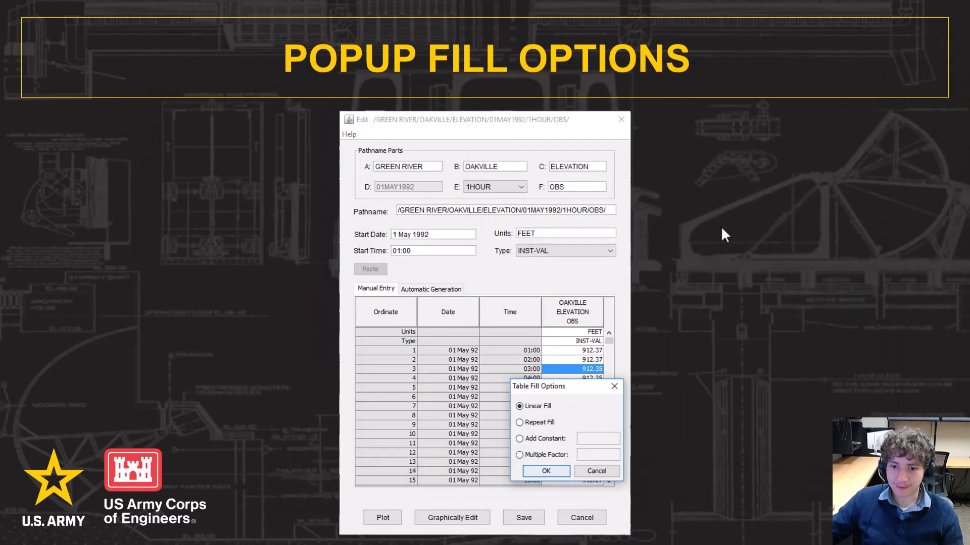
Clear the GLENFIR flow values in rows 11–28
{"action": "left_click", "coordinate": [721, 228]}
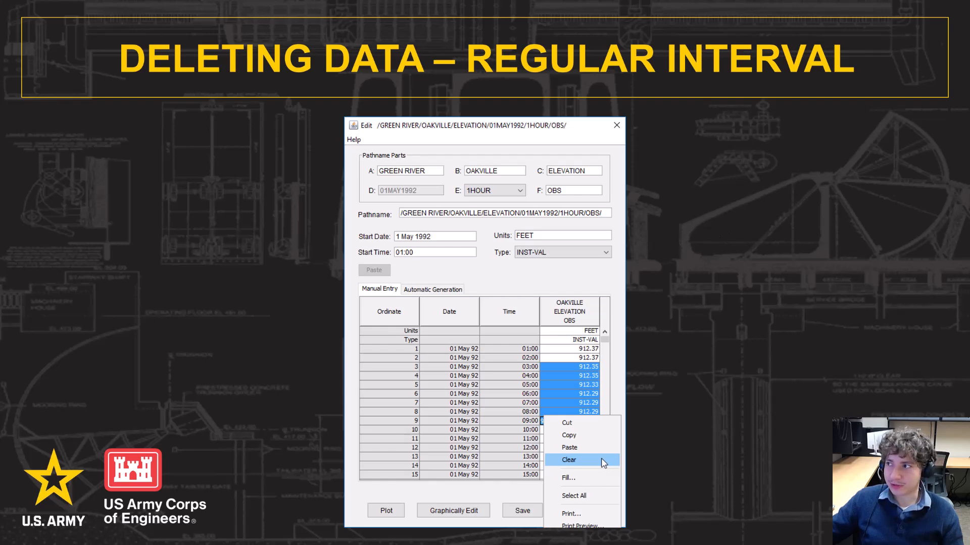
{"action": "left_click_drag", "start_coordinate": [969, 71], "coordinate": [277, 102]}
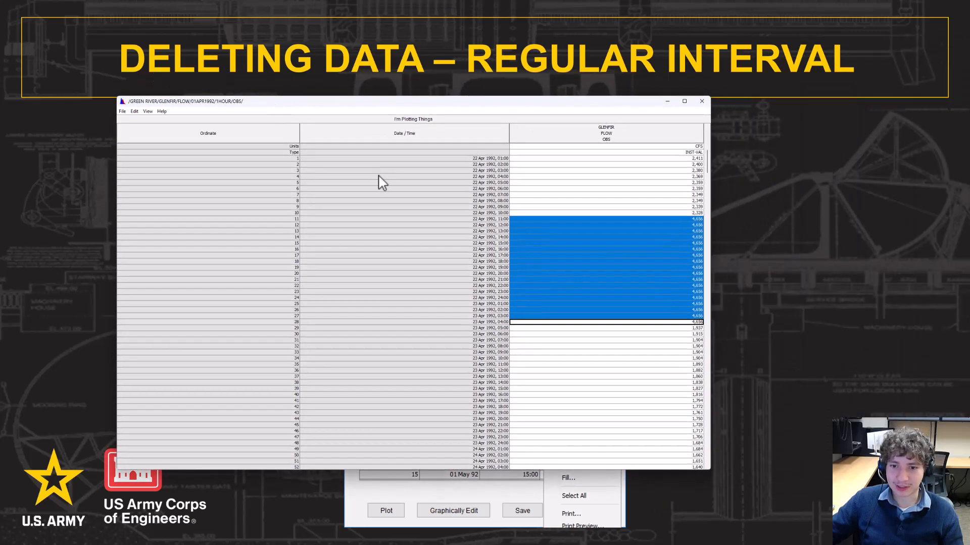
{"action": "right_click", "coordinate": [620, 249]}
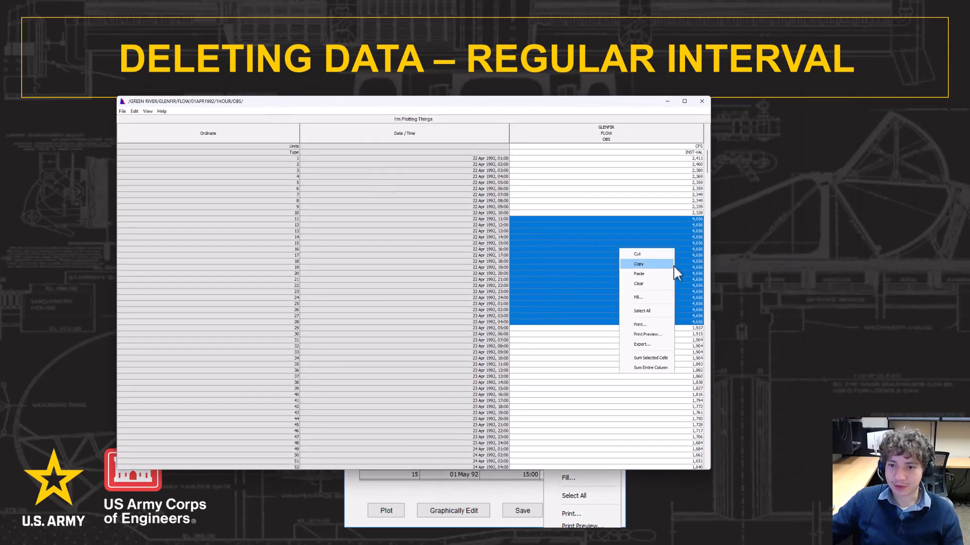
{"action": "left_click", "coordinate": [647, 283]}
{"action": "left_click", "coordinate": [679, 230]}
{"action": "left_click_drag", "start_coordinate": [669, 220], "coordinate": [669, 321]}
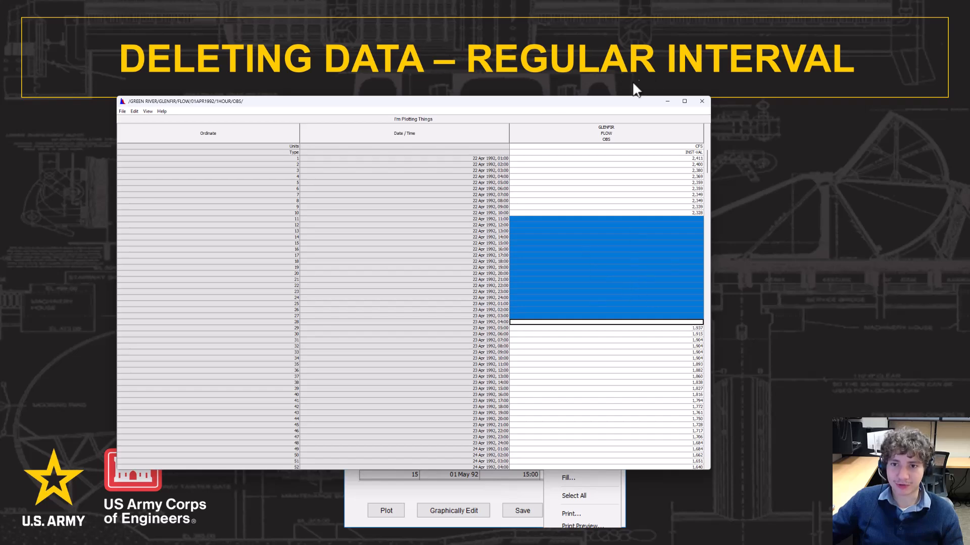
{"action": "left_click_drag", "start_coordinate": [544, 102], "coordinate": [642, 83]}
{"action": "key", "text": "Delete"}
Select flow rows 32–48 and delete those 17 rows, confirming the deletion
{"action": "double_click", "coordinate": [688, 309]}
{"action": "left_click", "coordinate": [683, 333]}
{"action": "left_click_drag", "start_coordinate": [680, 322], "coordinate": [742, 424]}
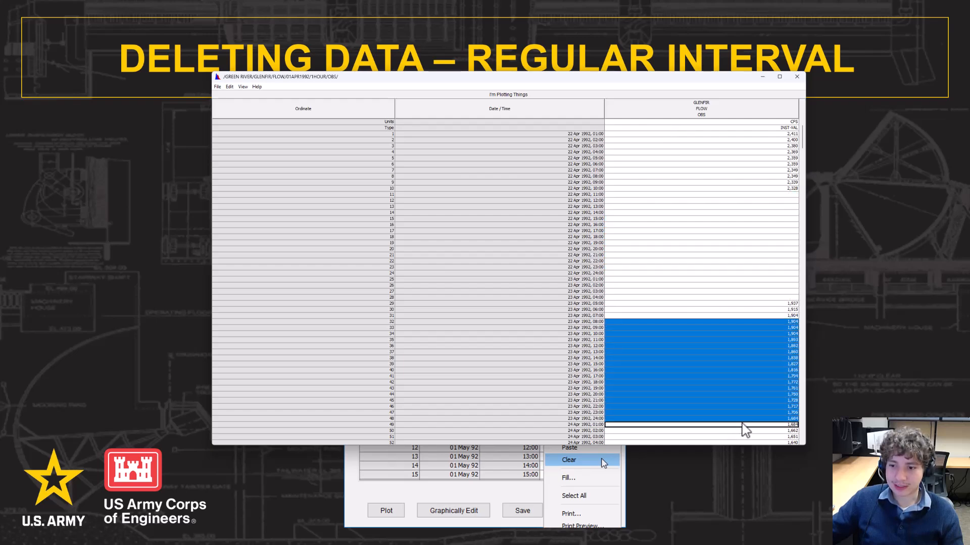
{"action": "left_click", "coordinate": [230, 86]}
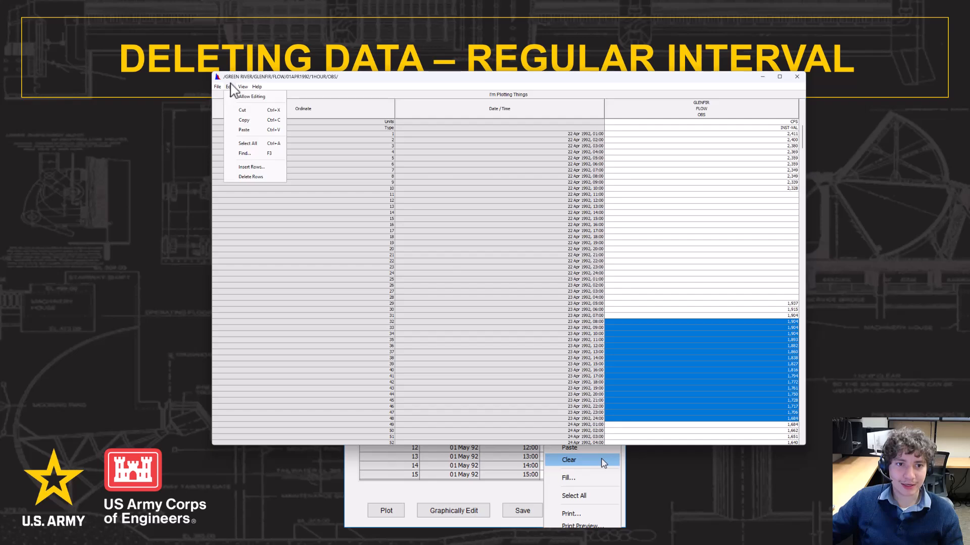
{"action": "left_click", "coordinate": [250, 177]}
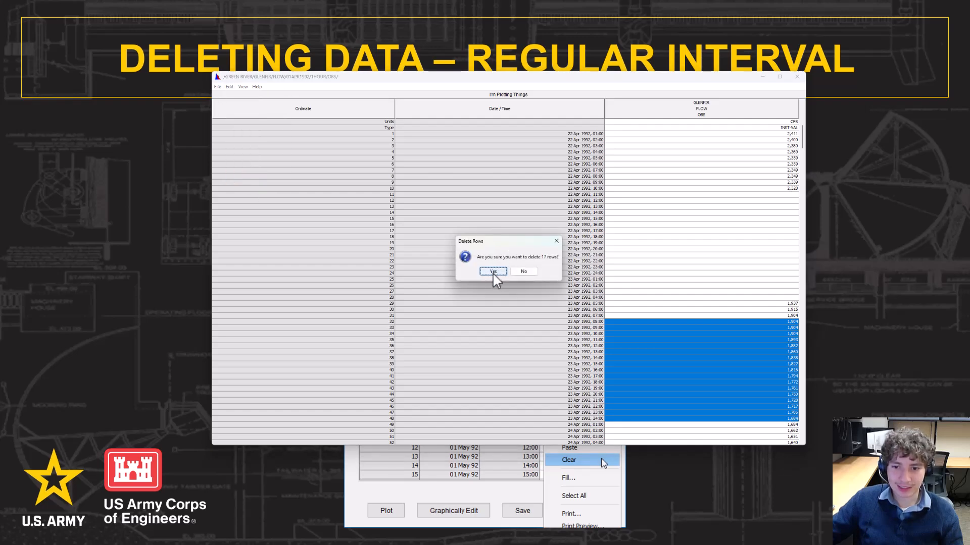
{"action": "left_click", "coordinate": [493, 271]}
Close the edited flow table and answer the save-changes prompt
{"action": "left_click", "coordinate": [230, 87]}
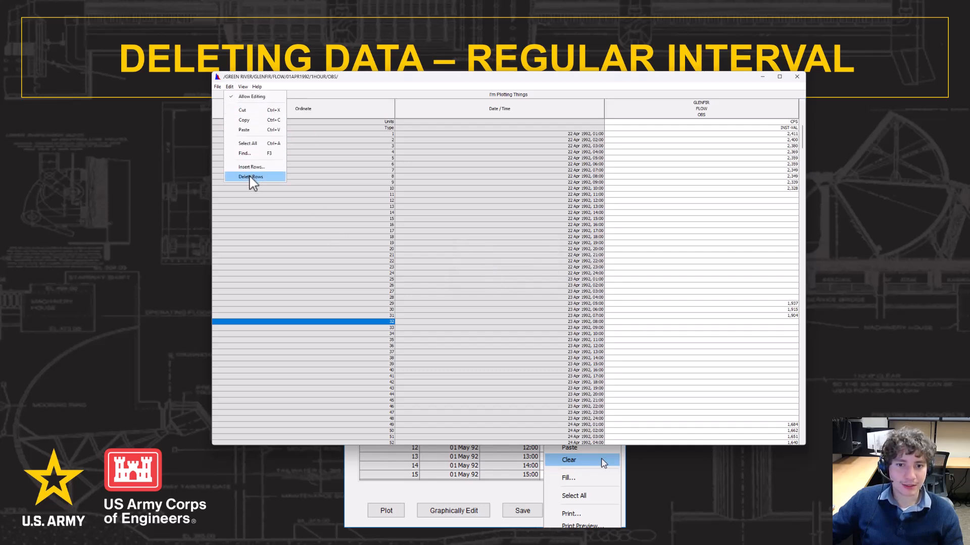
{"action": "key", "text": "Escape"}
{"action": "scroll", "coordinate": [714, 260], "scroll_direction": "down", "scroll_amount": 4}
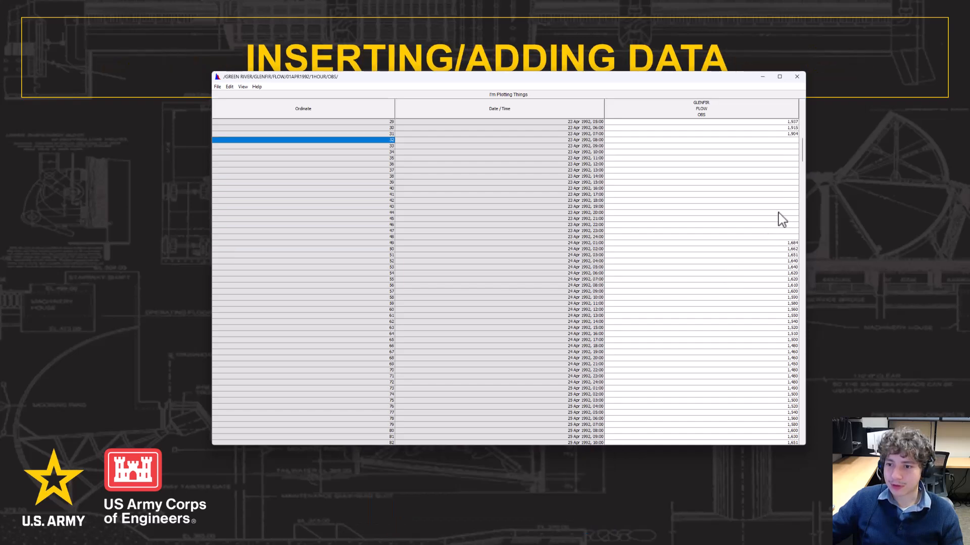
{"action": "scroll", "coordinate": [736, 226], "scroll_direction": "up", "scroll_amount": 3}
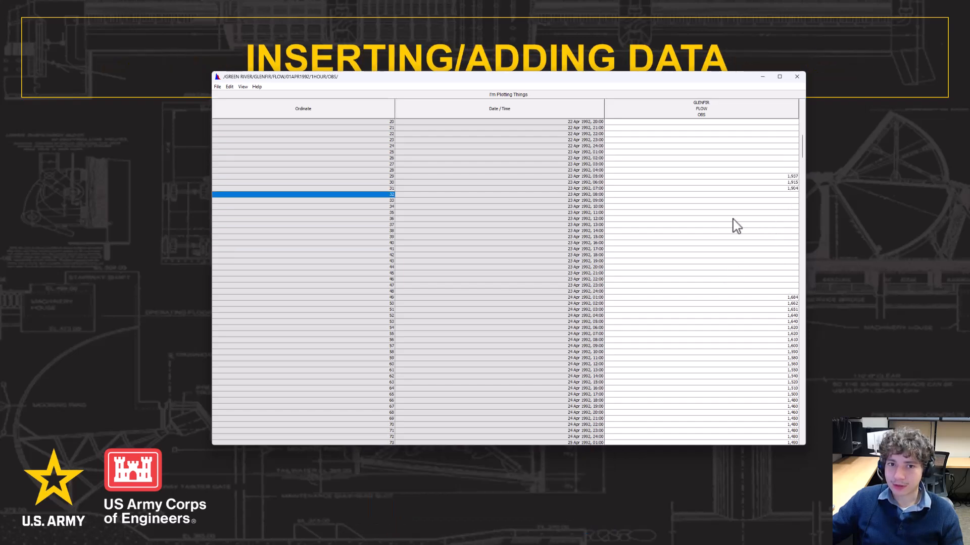
{"action": "scroll", "coordinate": [735, 224], "scroll_direction": "up", "scroll_amount": 7}
{"action": "left_click_drag", "start_coordinate": [621, 73], "coordinate": [612, 106]}
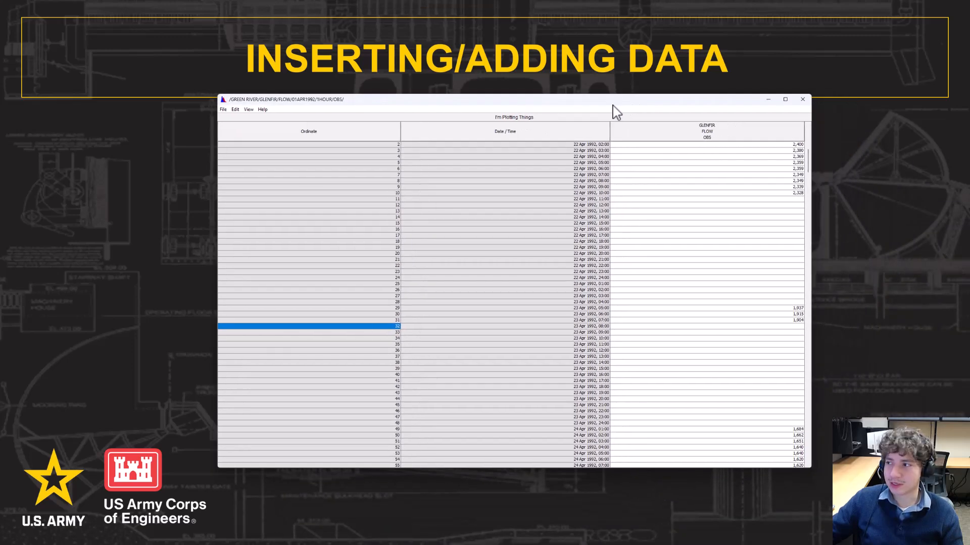
{"action": "left_click", "coordinate": [803, 101]}
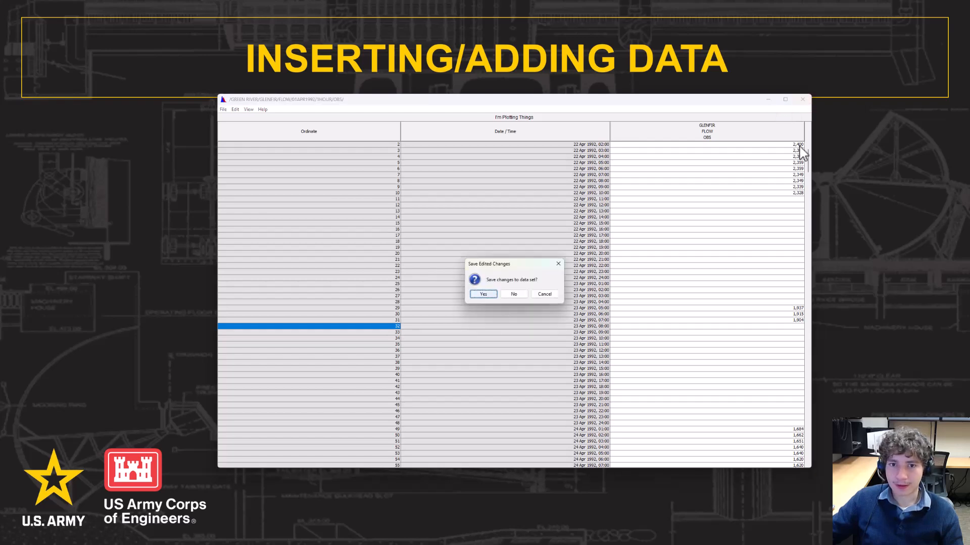
{"action": "left_click", "coordinate": [517, 295]}
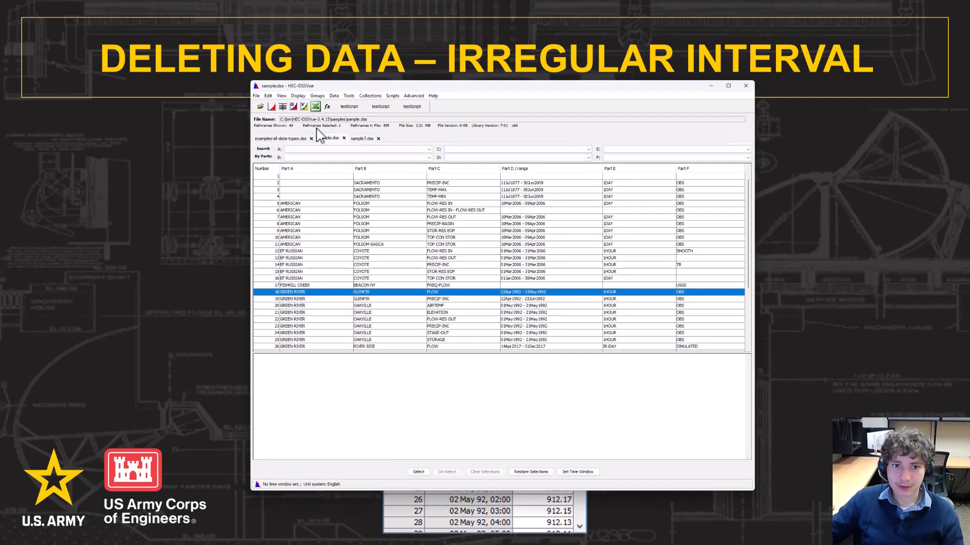
Open the FAIR OAKS CA annual peak flow record from examples-all-data-types.dss in Tabular Edit
{"action": "left_click", "coordinate": [267, 138]}
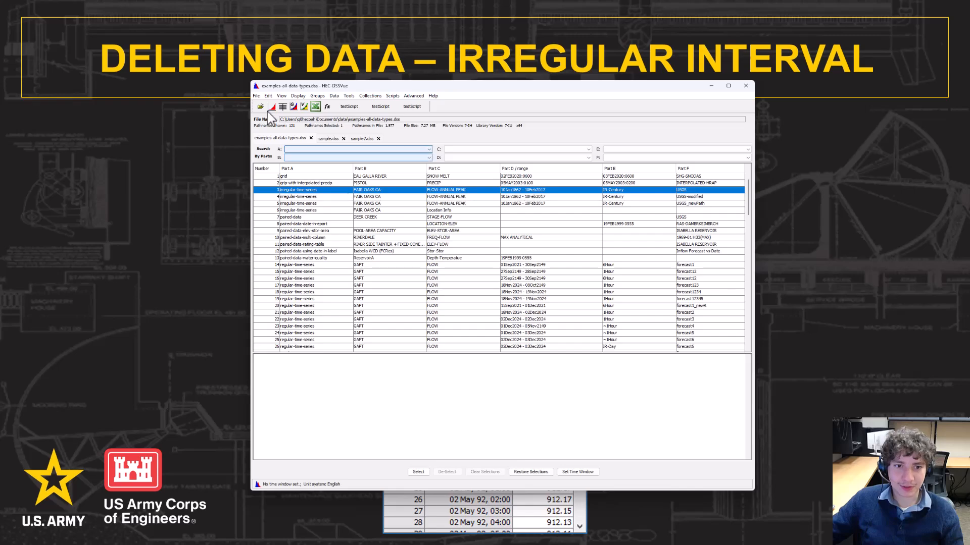
{"action": "left_click", "coordinate": [268, 96]}
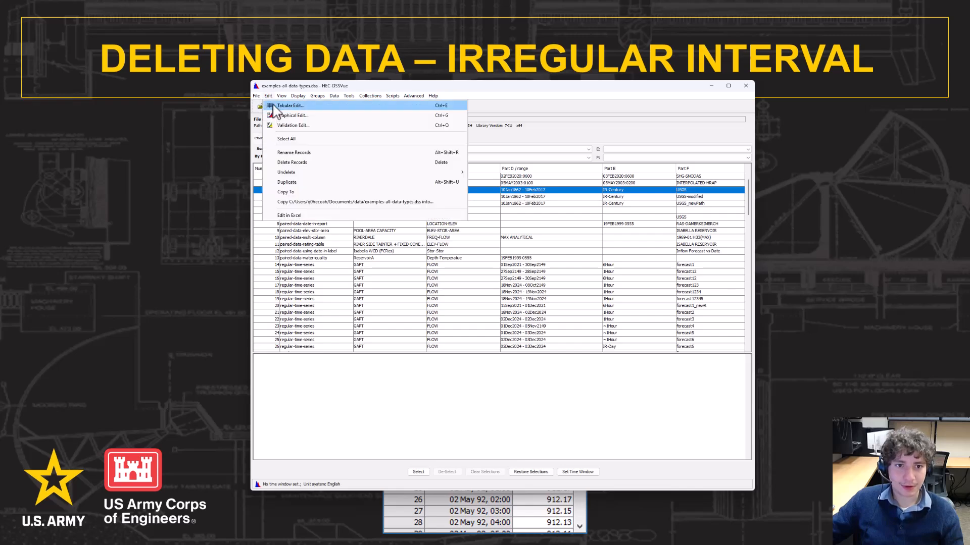
{"action": "left_click", "coordinate": [274, 107]}
{"action": "left_click", "coordinate": [711, 86]}
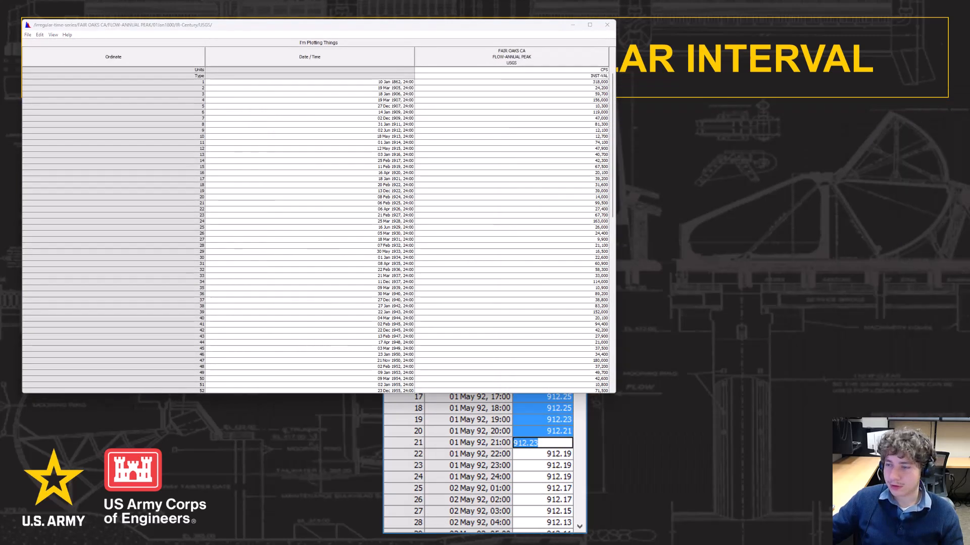
Clear the FLOW values in rows 13–31
{"action": "left_click_drag", "start_coordinate": [583, 25], "coordinate": [794, 63]}
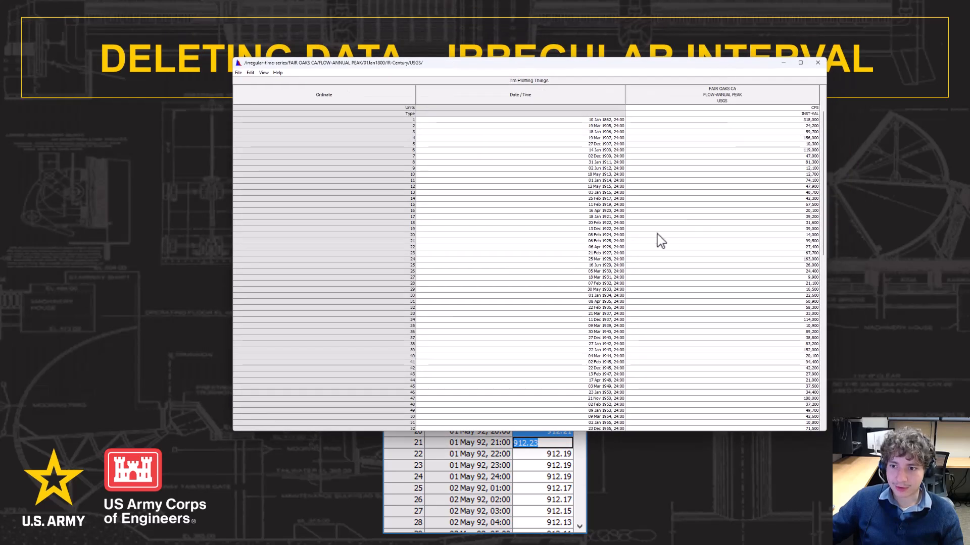
{"action": "left_click_drag", "start_coordinate": [657, 195], "coordinate": [751, 305]}
{"action": "right_click", "coordinate": [736, 242]}
{"action": "left_click", "coordinate": [756, 277]}
Delete rows 38–57 from the table and reposition the Fair Oaks table window
{"action": "left_click", "coordinate": [694, 156]}
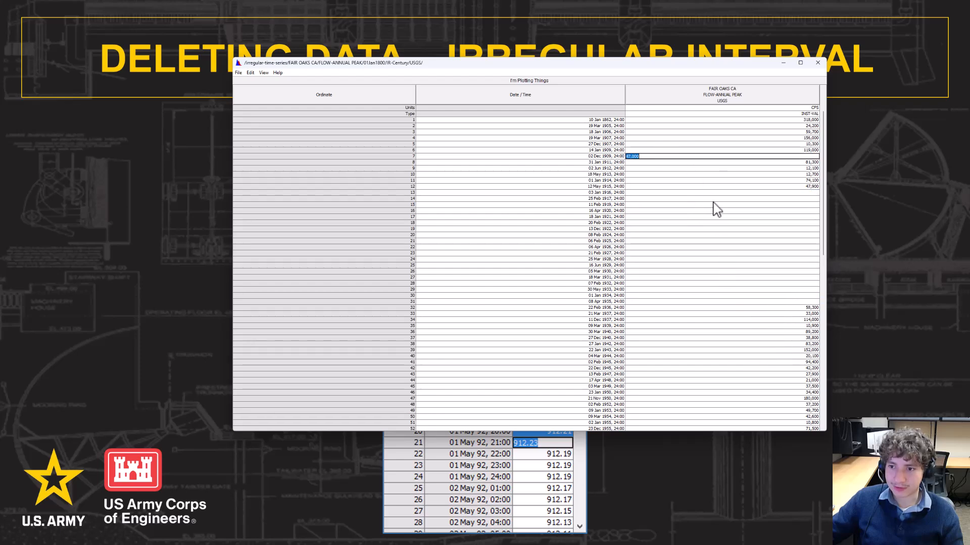
{"action": "scroll", "coordinate": [717, 208], "scroll_direction": "down", "scroll_amount": 6}
{"action": "left_click_drag", "start_coordinate": [657, 235], "coordinate": [761, 357]}
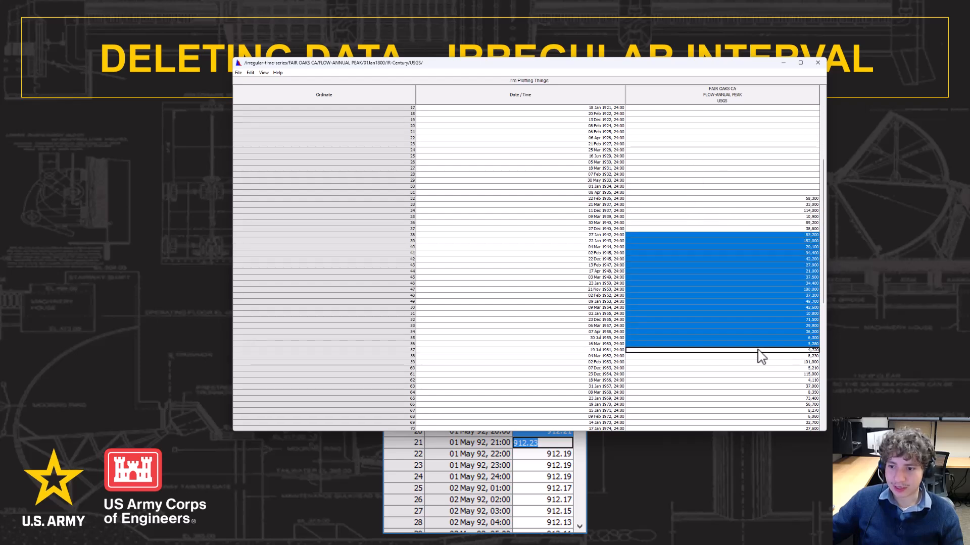
{"action": "left_click", "coordinate": [250, 72]}
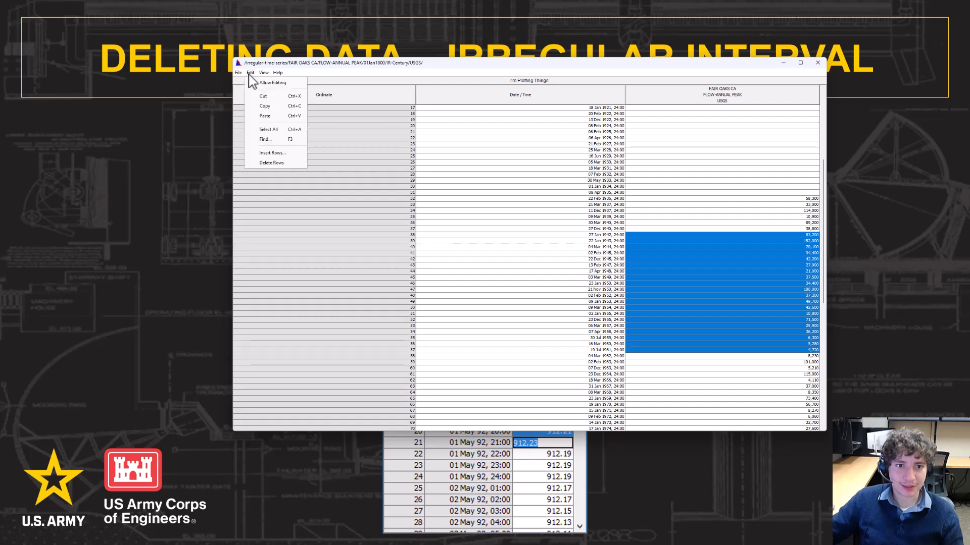
{"action": "left_click", "coordinate": [271, 162]}
{"action": "left_click", "coordinate": [515, 258]}
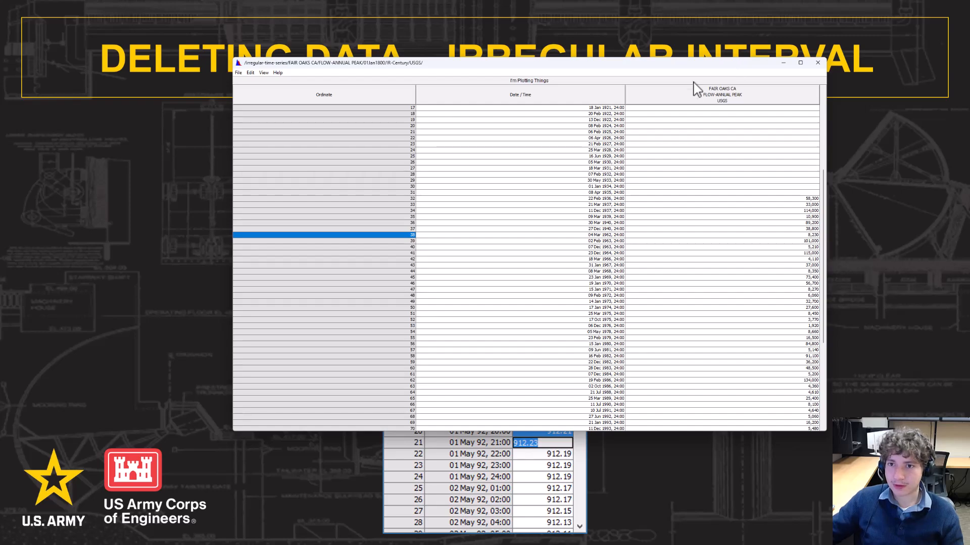
{"action": "left_click_drag", "start_coordinate": [705, 63], "coordinate": [684, 56]}
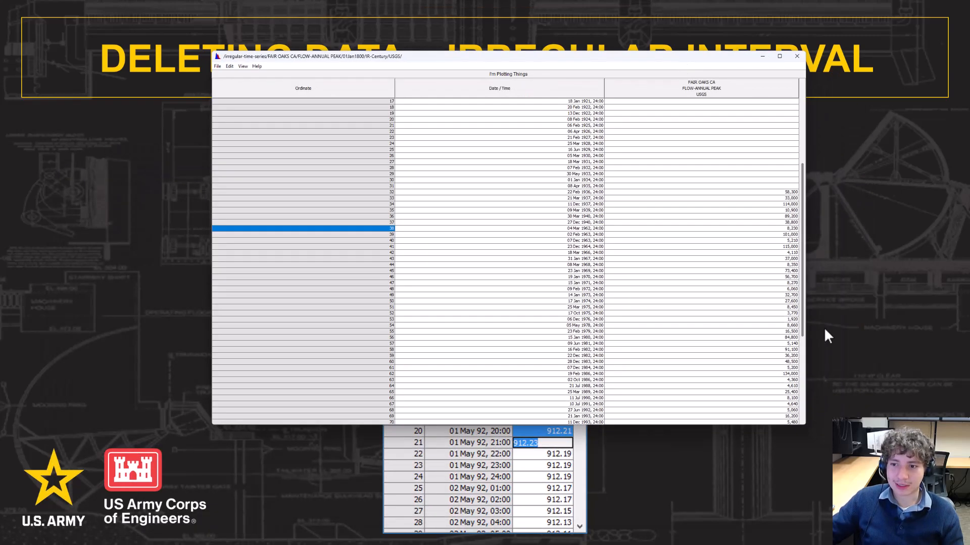
{"action": "left_click_drag", "start_coordinate": [544, 60], "coordinate": [622, 93]}
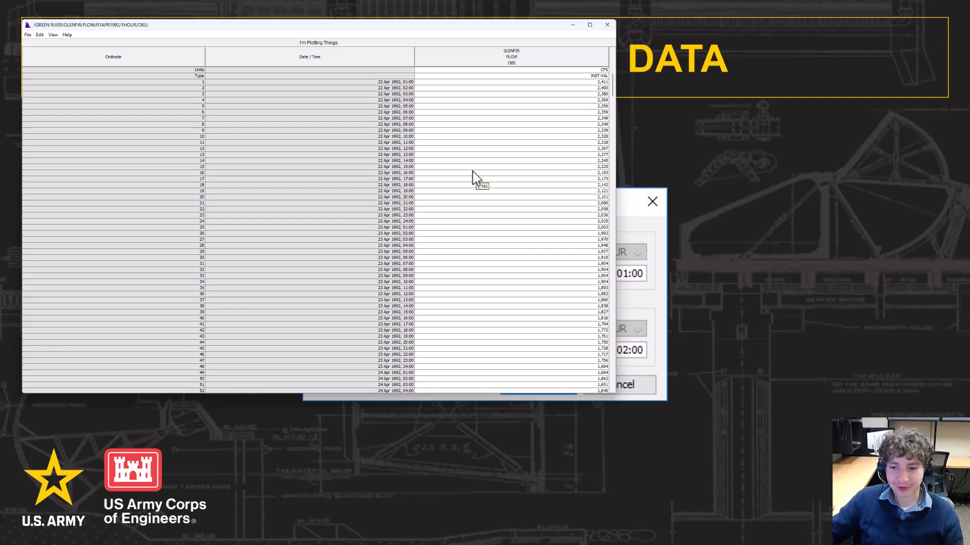
Extend the Glenfir series with 10 rows before 22 Apr and 8 appended rows, selecting the new blanks
{"action": "scroll", "coordinate": [477, 179], "scroll_direction": "down", "scroll_amount": 20}
{"action": "scroll", "coordinate": [492, 197], "scroll_direction": "up", "scroll_amount": 20}
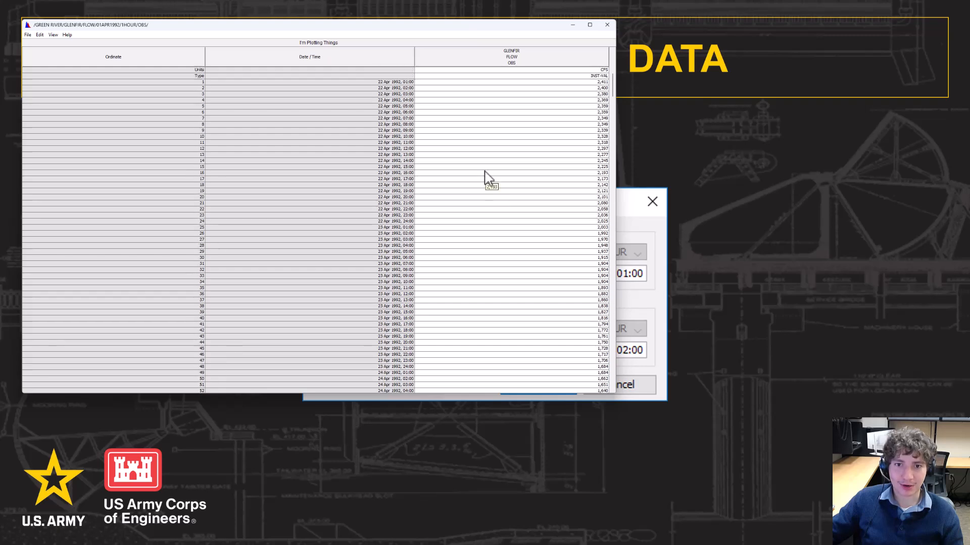
{"action": "left_click", "coordinate": [28, 35]}
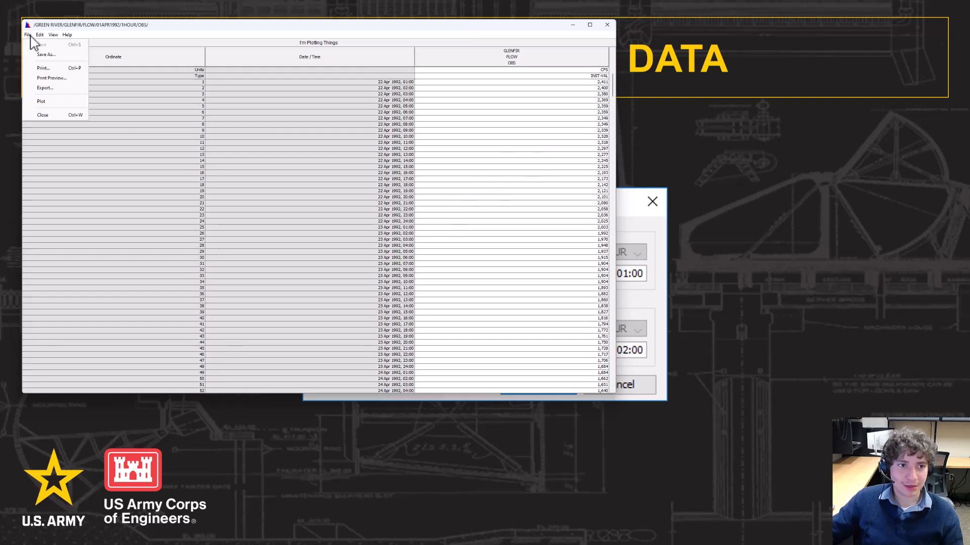
{"action": "mouse_move", "coordinate": [39, 35]}
{"action": "left_click", "coordinate": [61, 118]}
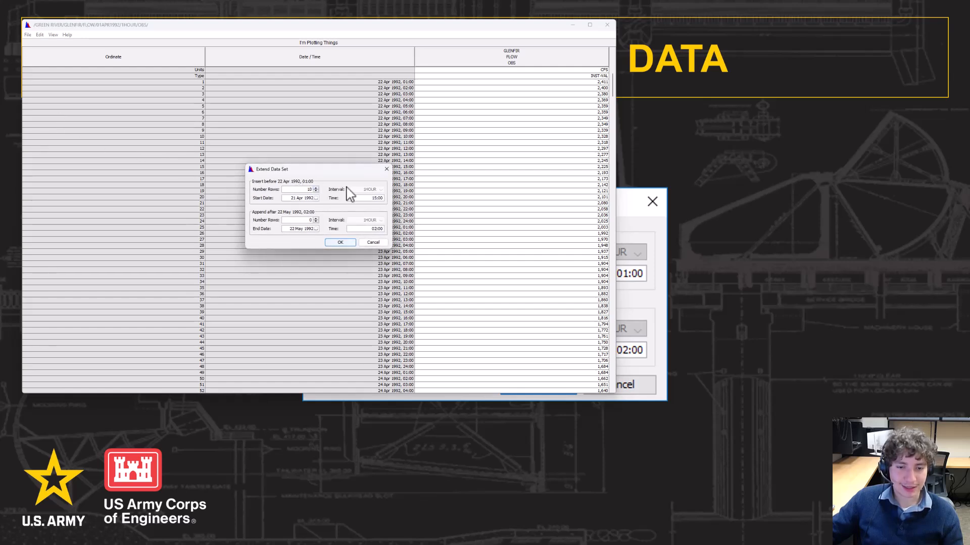
{"action": "left_click", "coordinate": [316, 218]}
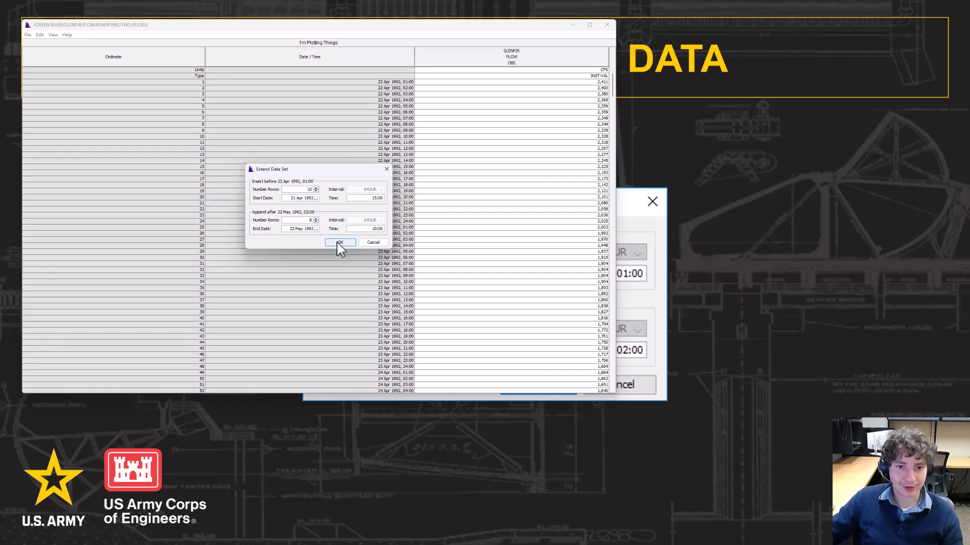
{"action": "left_click", "coordinate": [340, 243]}
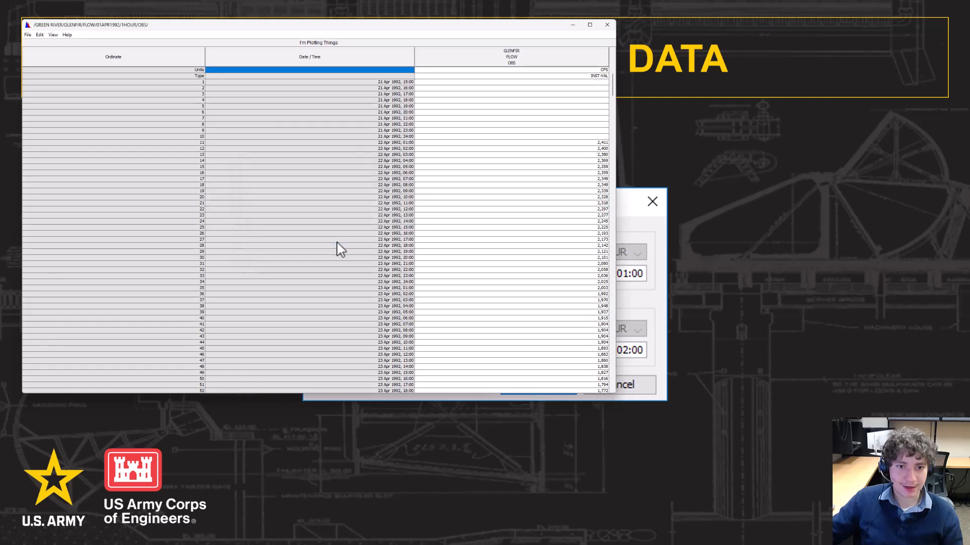
{"action": "left_click", "coordinate": [572, 82]}
{"action": "left_click_drag", "start_coordinate": [572, 82], "coordinate": [575, 142]}
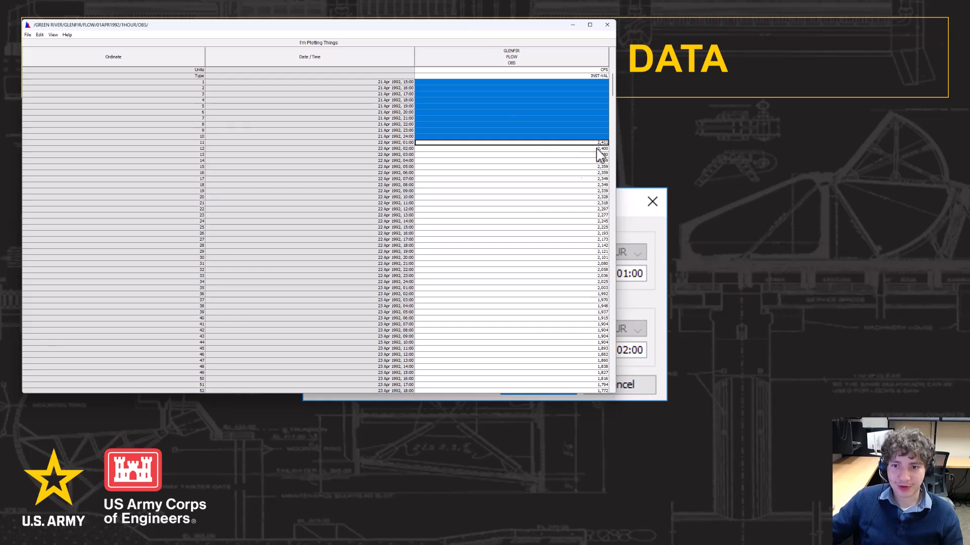
Select the blank rows appended at the end, then close the Glenfir flow table
{"action": "scroll", "coordinate": [524, 184], "scroll_direction": "down", "scroll_amount": 20}
{"action": "left_click_drag", "start_coordinate": [601, 335], "coordinate": [607, 382]}
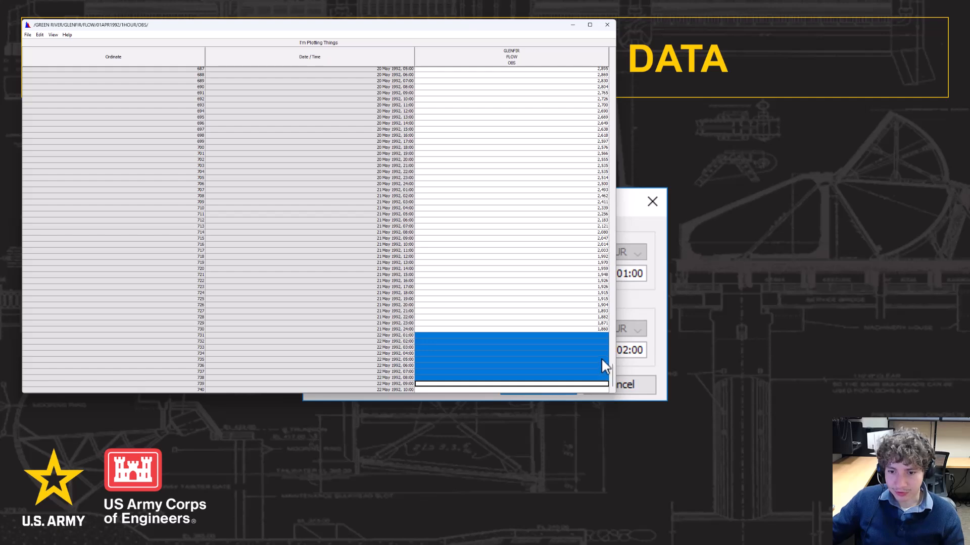
{"action": "scroll", "coordinate": [542, 244], "scroll_direction": "up", "scroll_amount": 20}
{"action": "scroll", "coordinate": [542, 244], "scroll_direction": "up", "scroll_amount": 20}
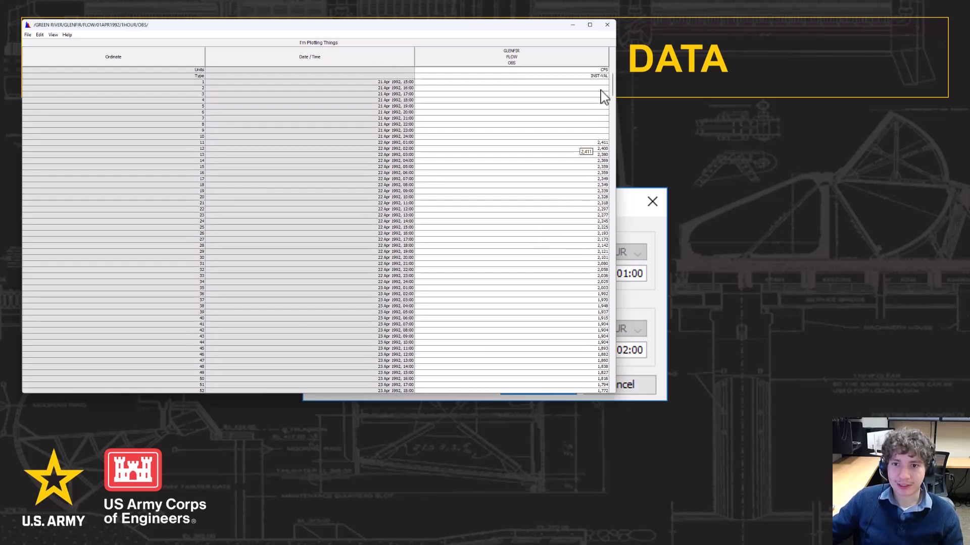
{"action": "left_click", "coordinate": [607, 24]}
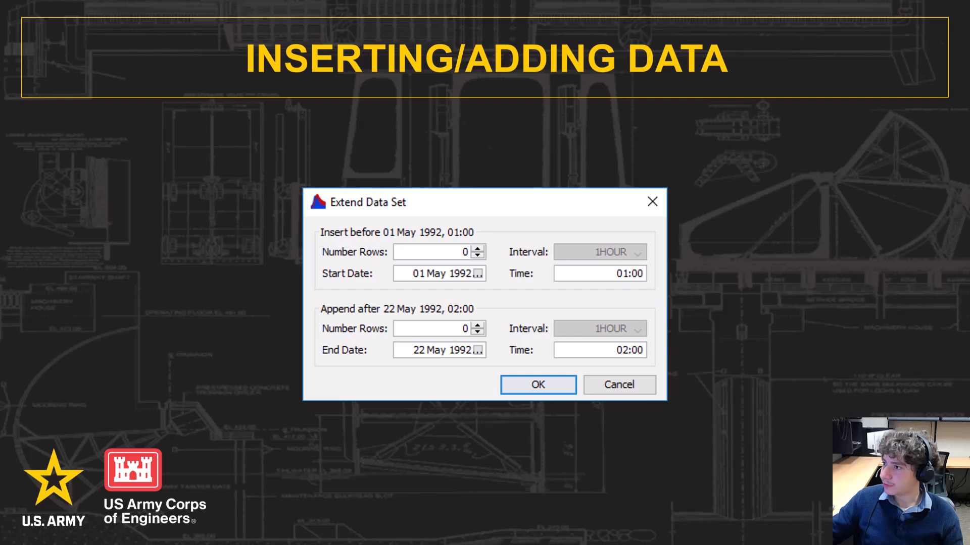
In the Fair Oaks table, pick the 18 Jan 1921 row and bring up Insert Rows
{"action": "key", "text": "alt+Tab"}
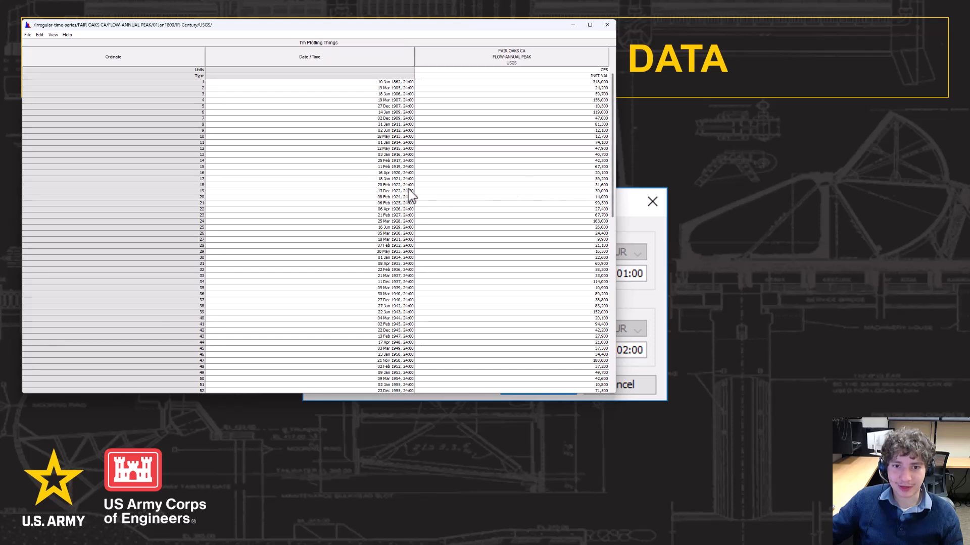
{"action": "left_click", "coordinate": [441, 180]}
{"action": "double_click", "coordinate": [400, 180]}
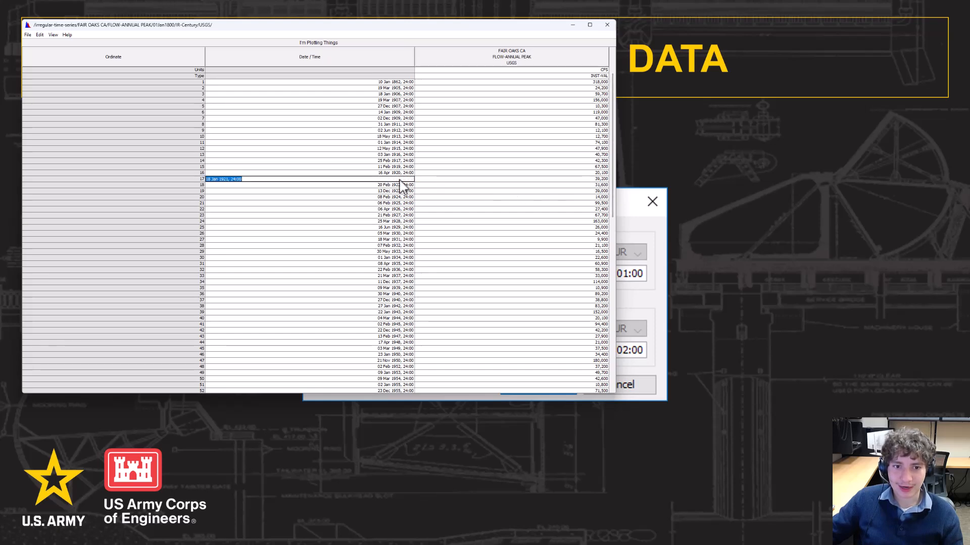
{"action": "left_click", "coordinate": [40, 35]}
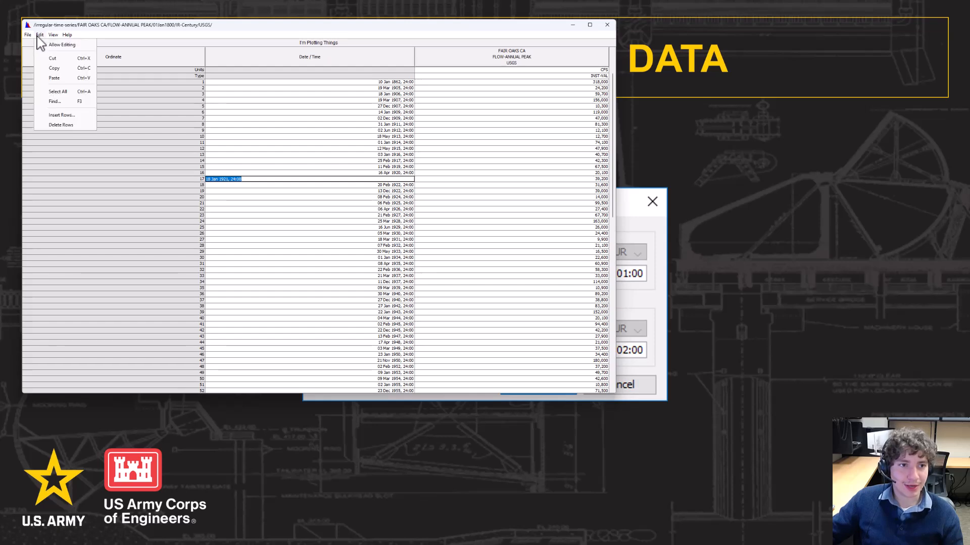
{"action": "left_click", "coordinate": [71, 115]}
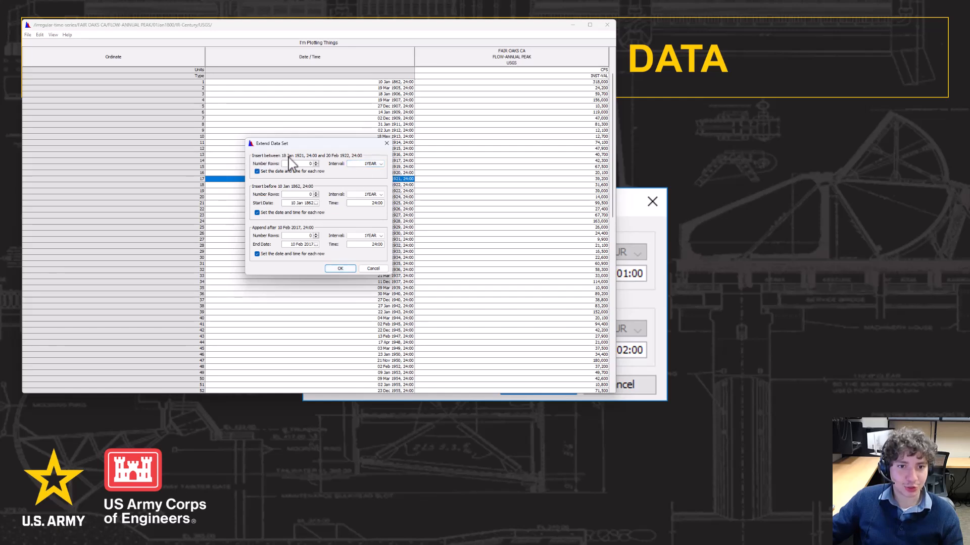
Insert eight 1MON rows after 18 Jan 1921, dated 18 Feb through 18 Sep 1921
{"action": "left_click_drag", "start_coordinate": [305, 144], "coordinate": [622, 140]}
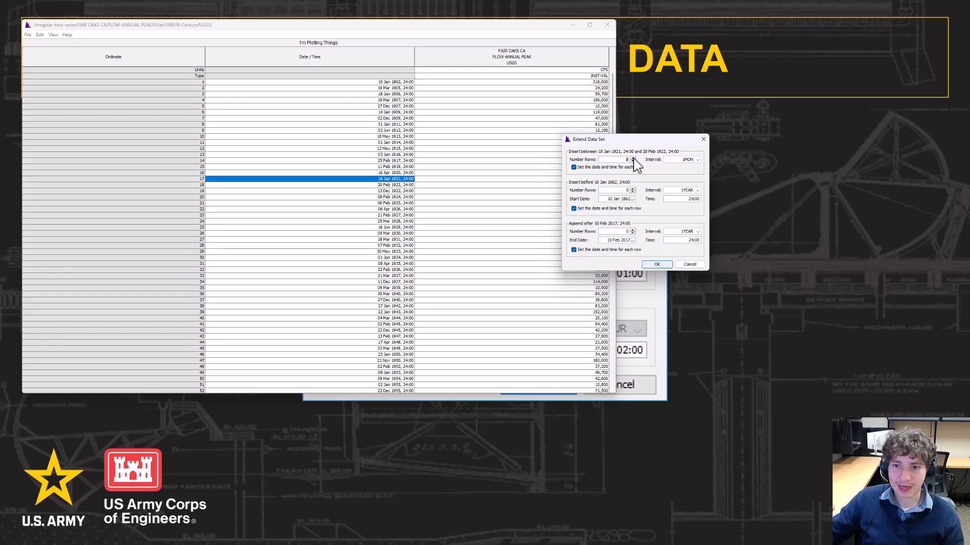
{"action": "left_click", "coordinate": [657, 264]}
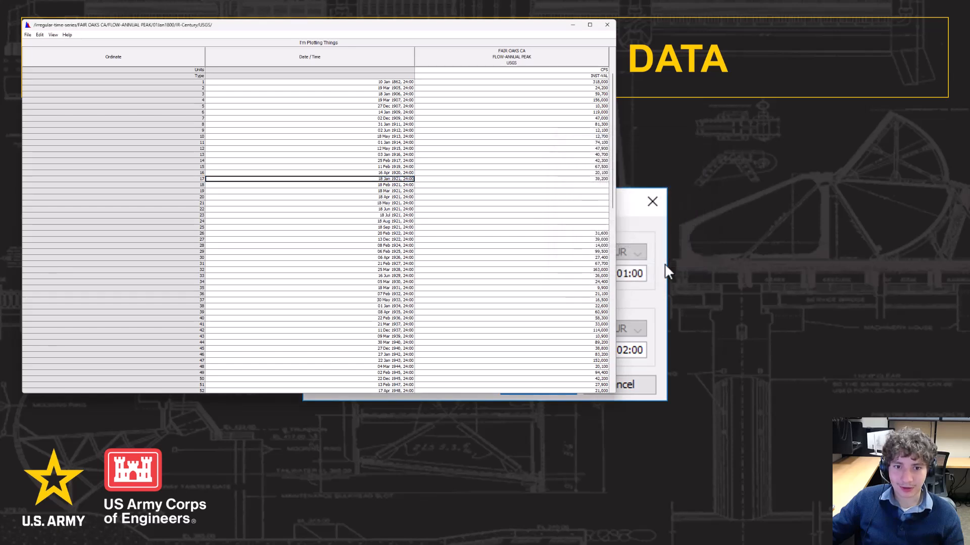
Review the eight new rows' empty flows and 18 Feb–18 Aug 1921 dates, then close the Fair Oaks table
{"action": "left_click_drag", "start_coordinate": [580, 185], "coordinate": [595, 228]}
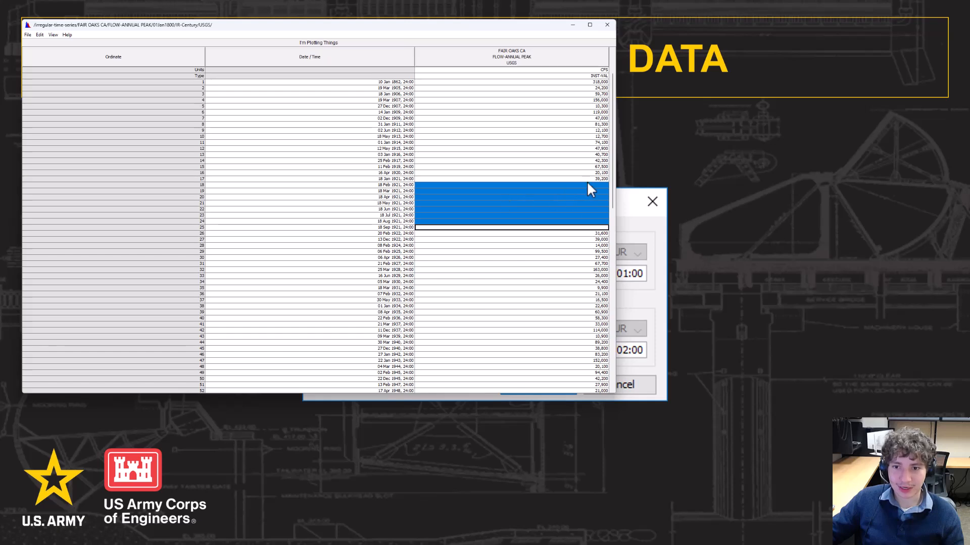
{"action": "left_click_drag", "start_coordinate": [400, 186], "coordinate": [402, 231]}
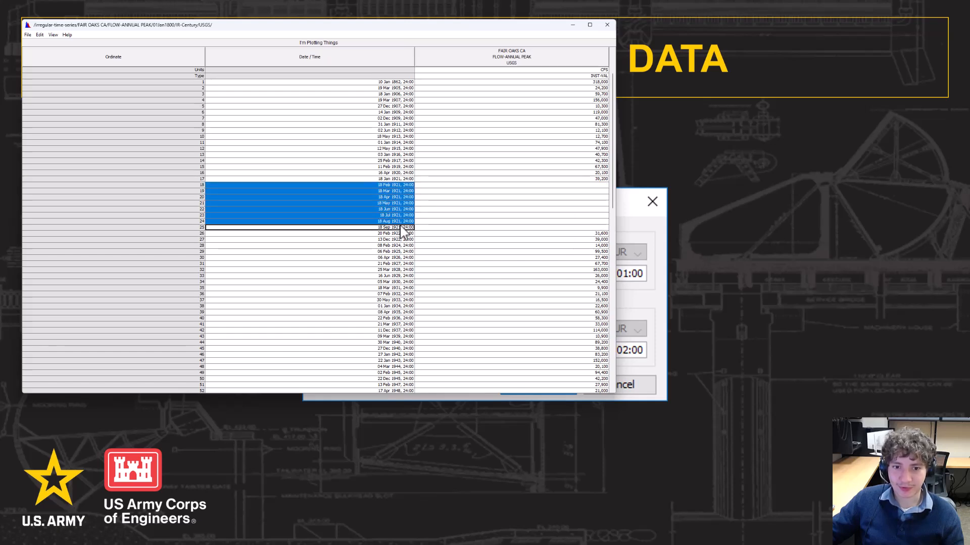
{"action": "left_click", "coordinate": [580, 185]}
{"action": "left_click_drag", "start_coordinate": [410, 187], "coordinate": [408, 222]}
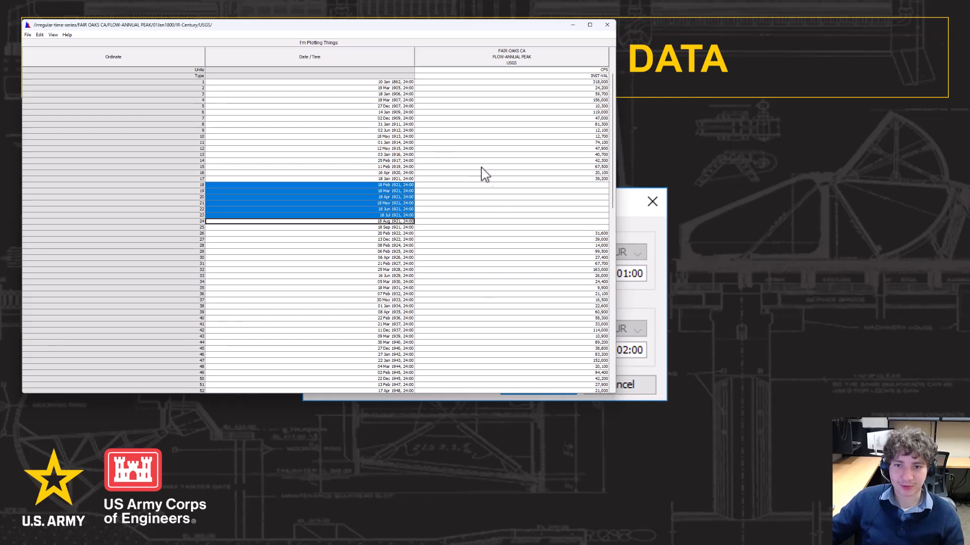
{"action": "left_click", "coordinate": [606, 27]}
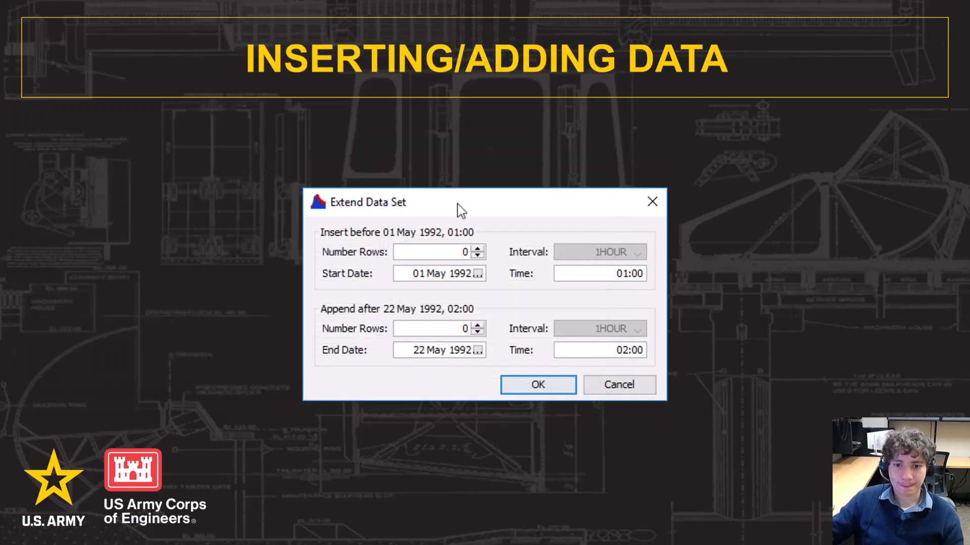